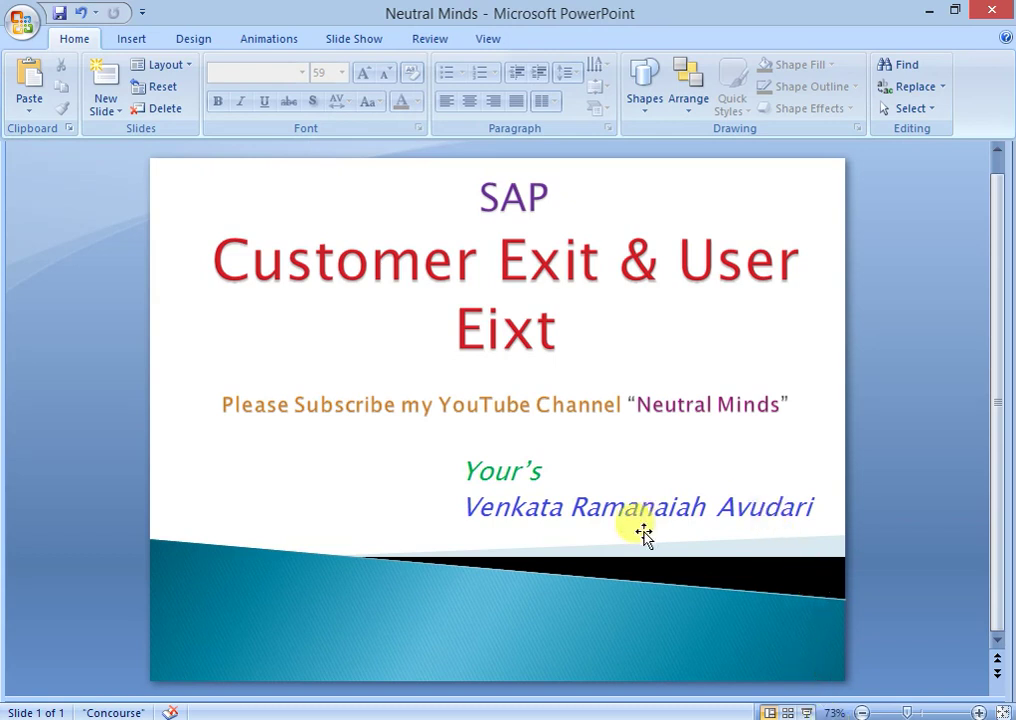
Switch to the SAP Easy Access session and open transaction VA02 for changing sales orders.
mouse_move(340, 718)
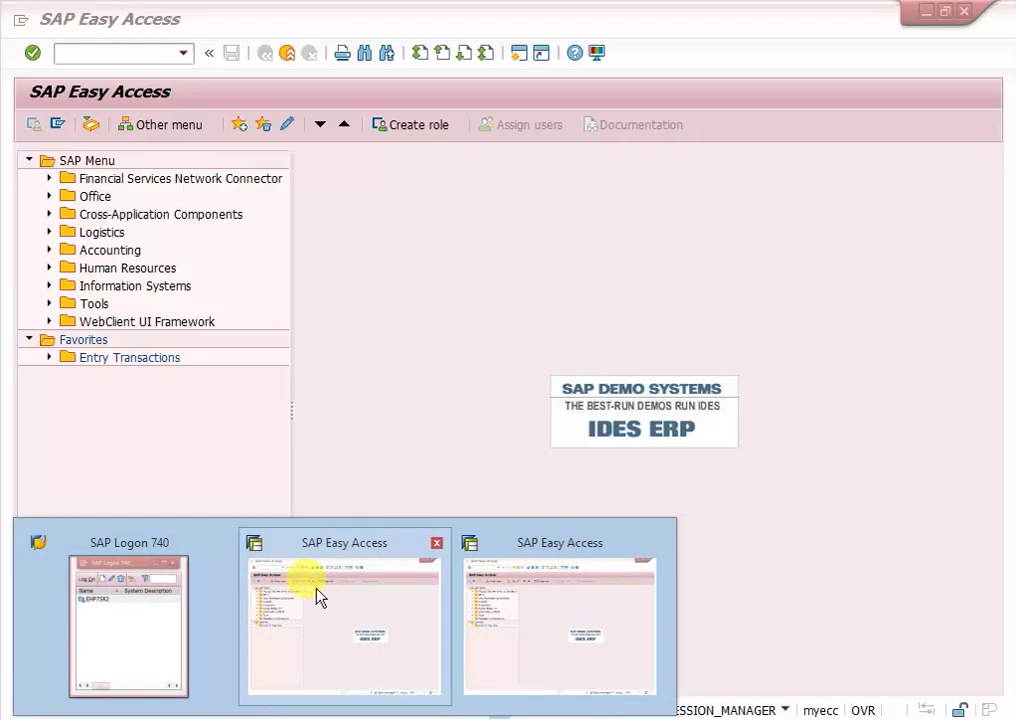
click(320, 594)
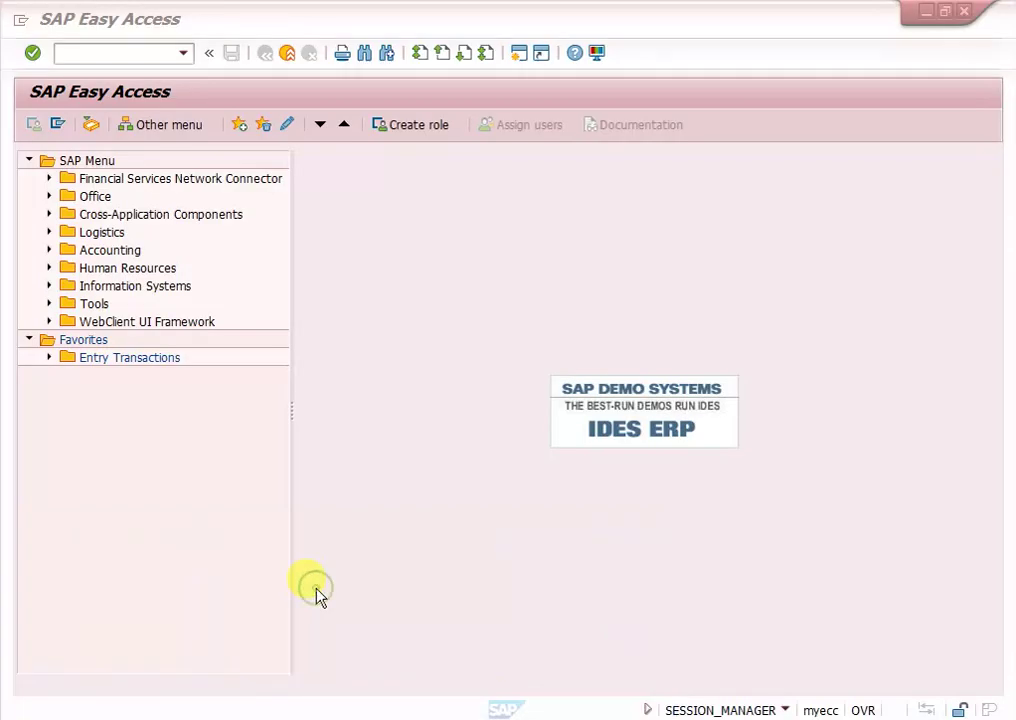
click(147, 59)
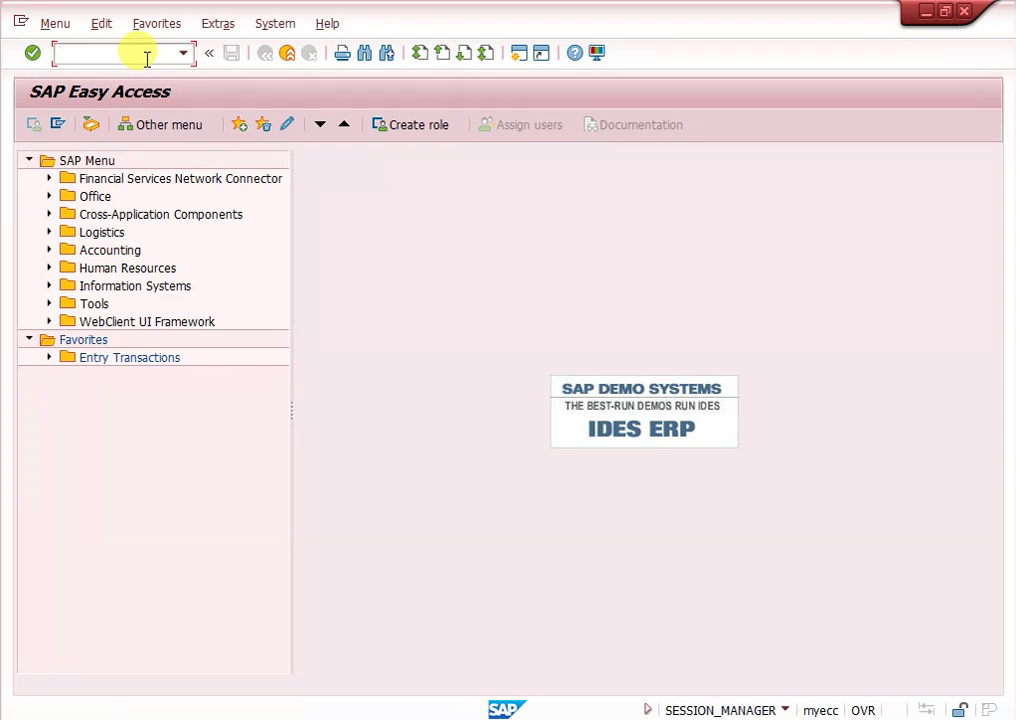
text(va02)
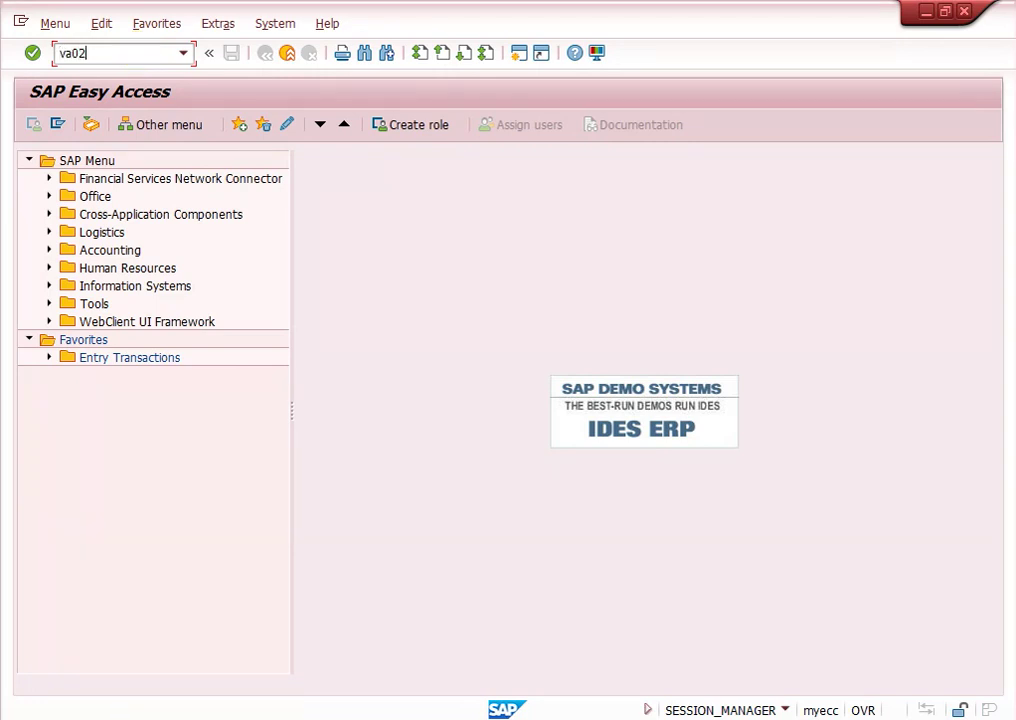
key(Return)
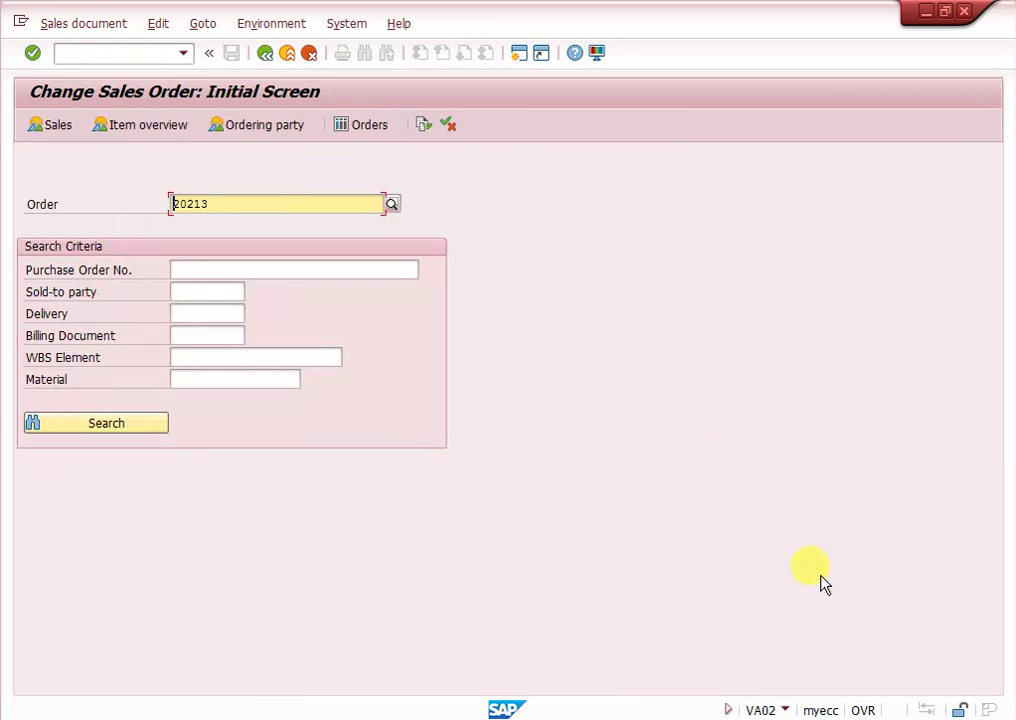
Look up the screen program name behind transaction VA02 in the system status details, and close them.
click(785, 710)
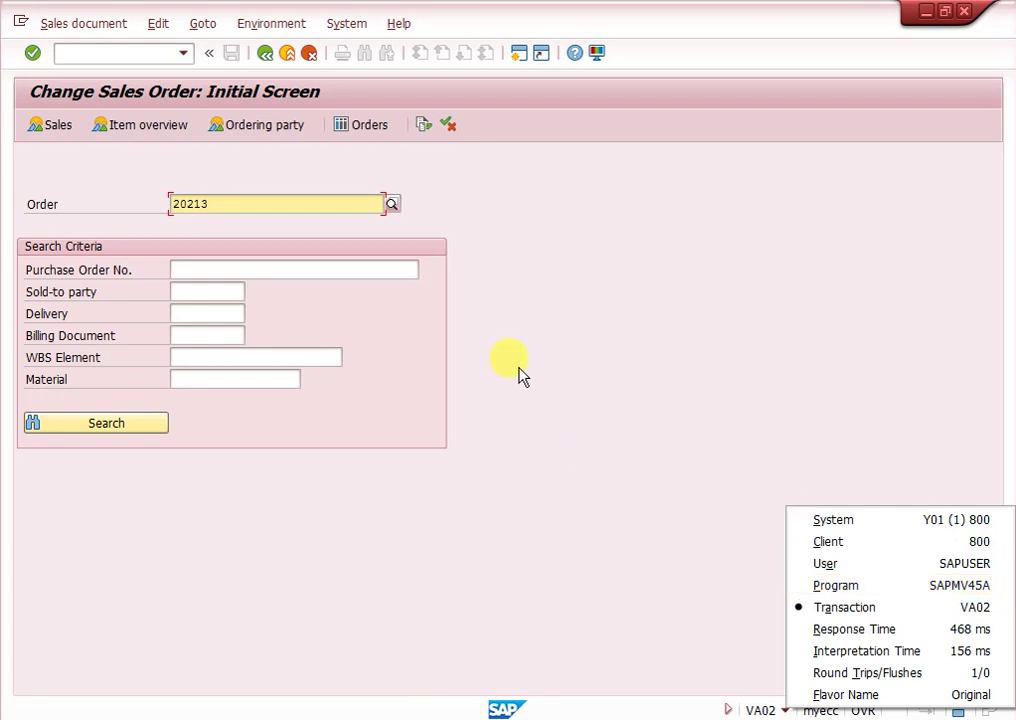
click(348, 26)
click(350, 26)
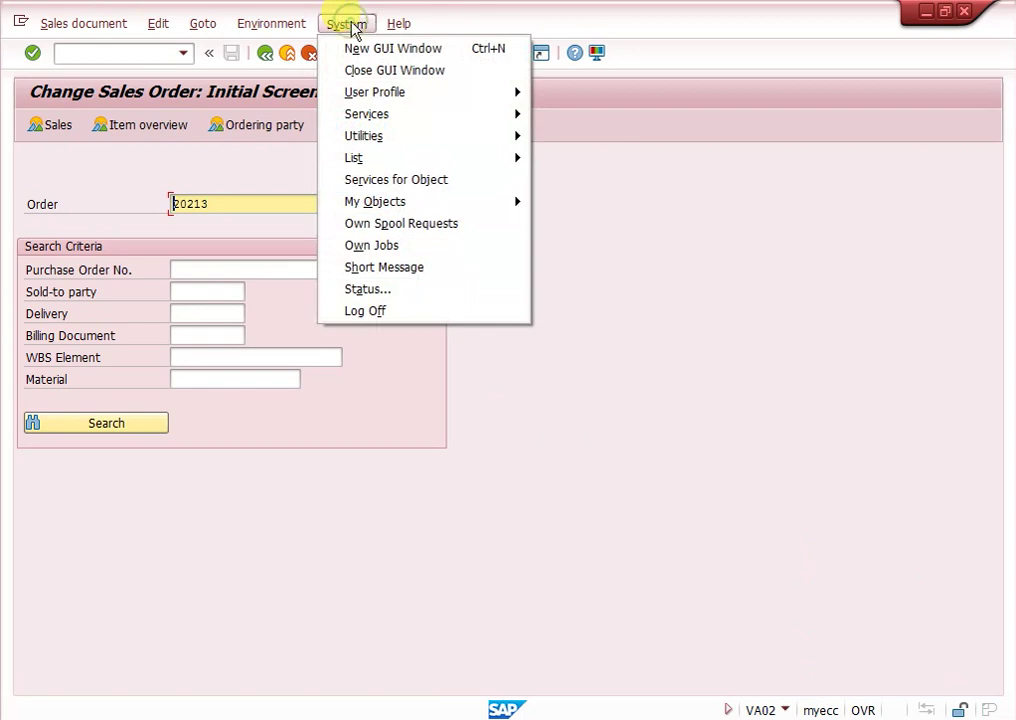
click(358, 290)
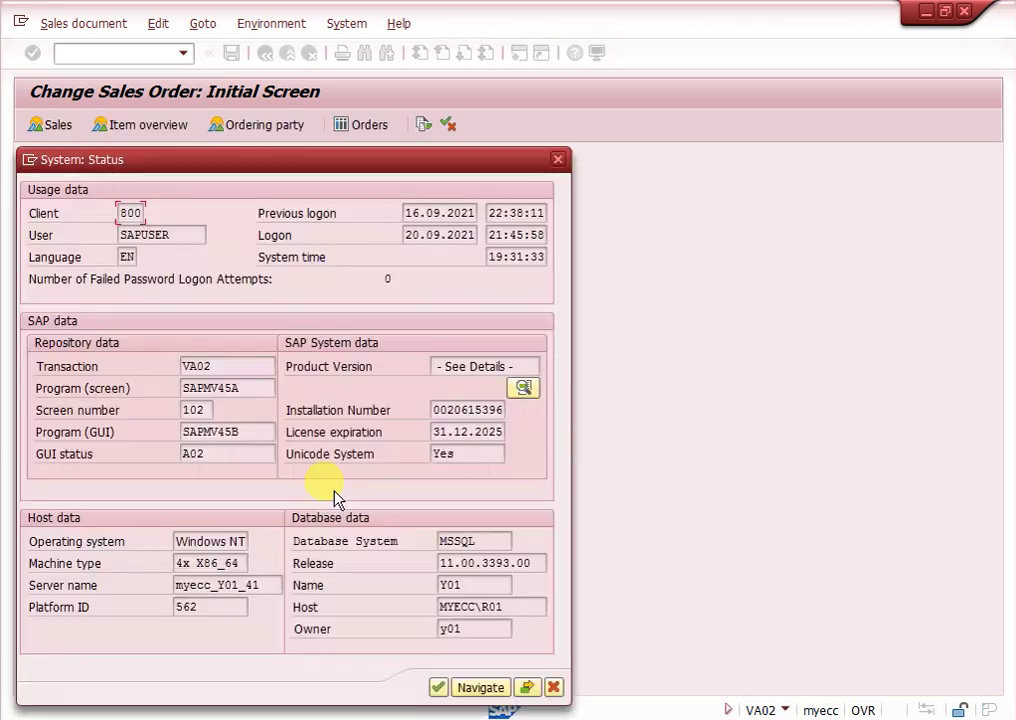
drag(240, 388, 182, 386)
click(182, 386)
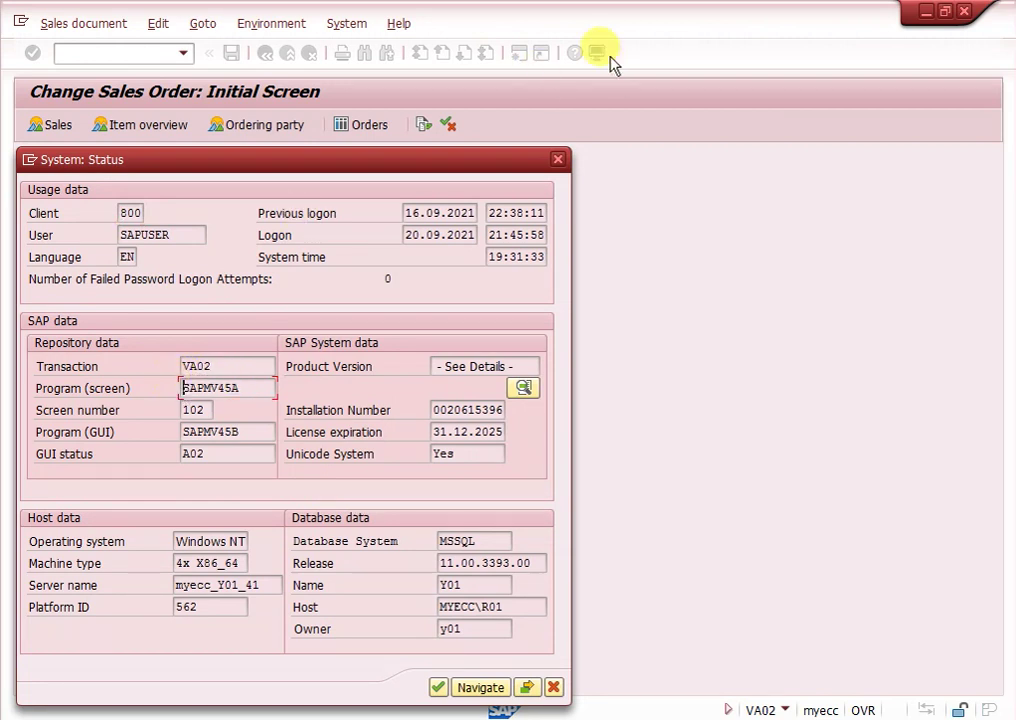
click(557, 160)
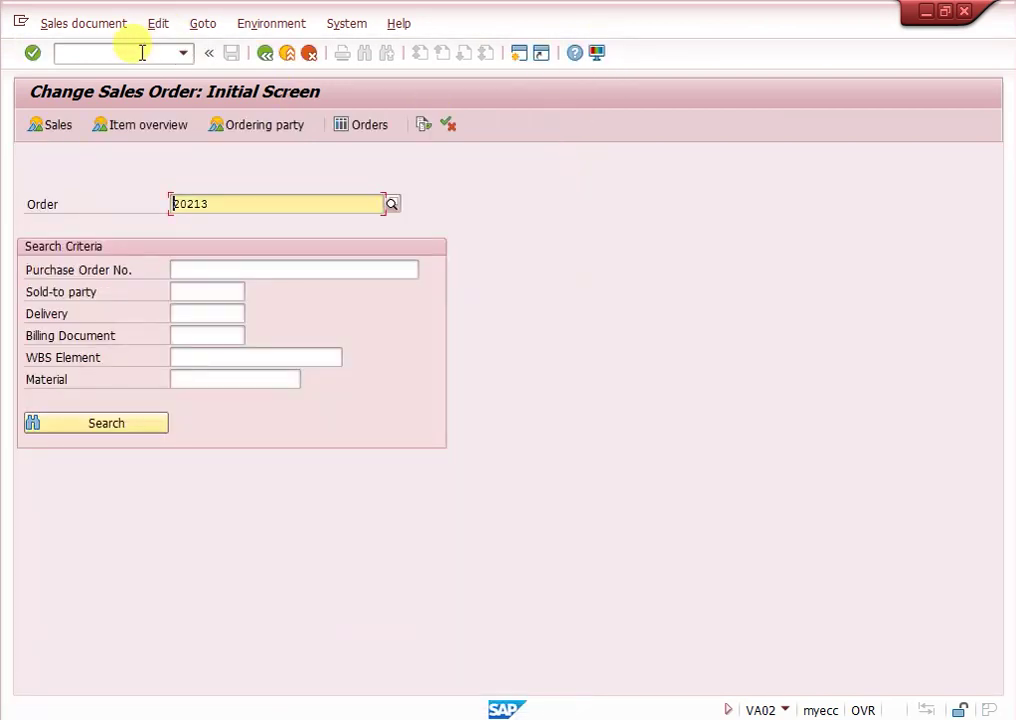
Leave the sales order transaction and open the ABAP Editor with /nse38.
click(141, 52)
text(/ns)
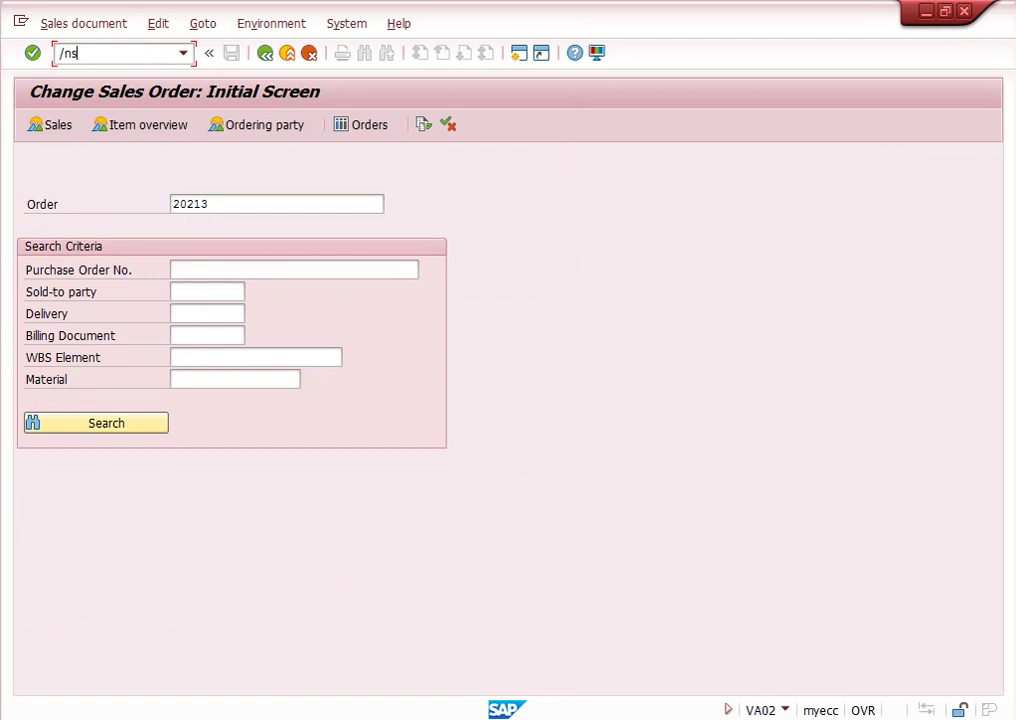
text(e38)
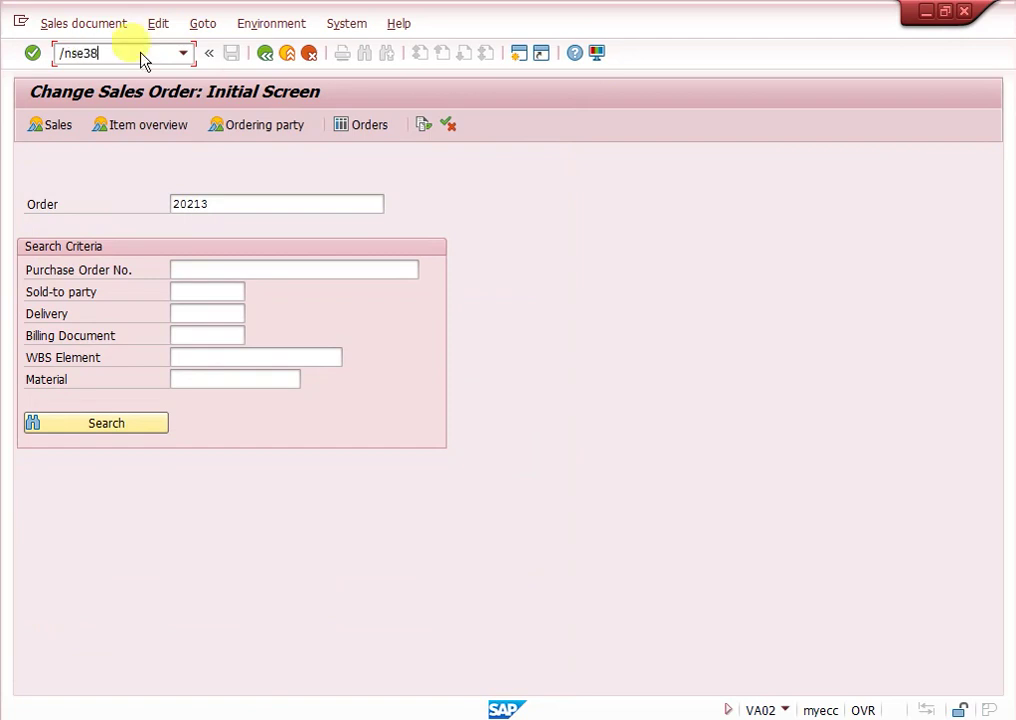
key(Return)
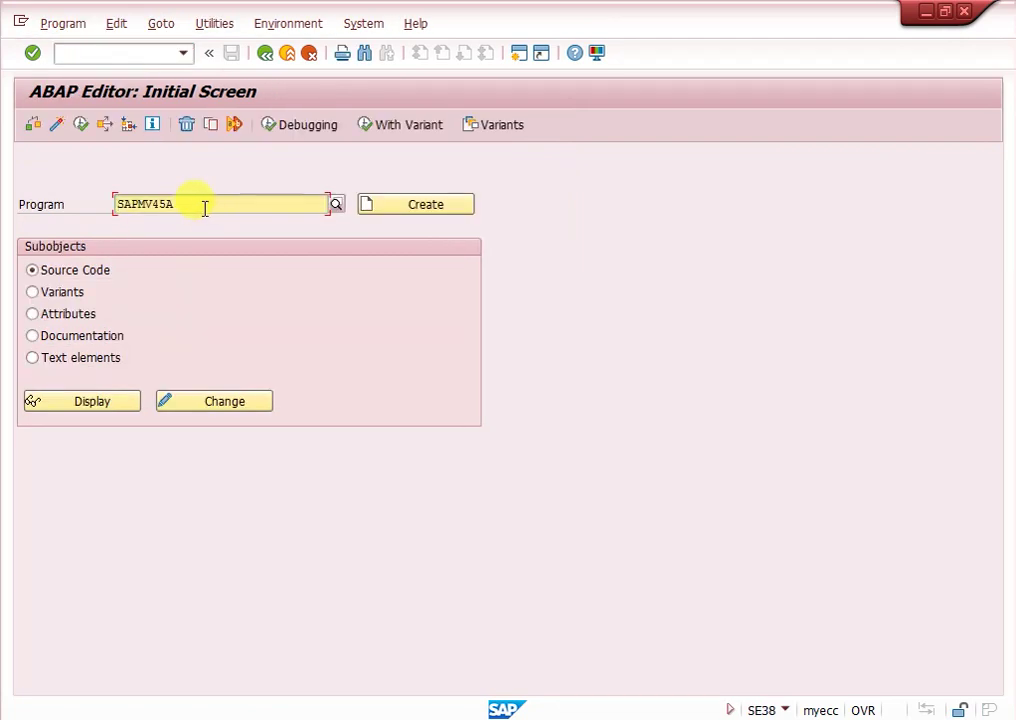
Display the attributes of program SAPMV45A, check its package, and close the attributes.
click(43, 318)
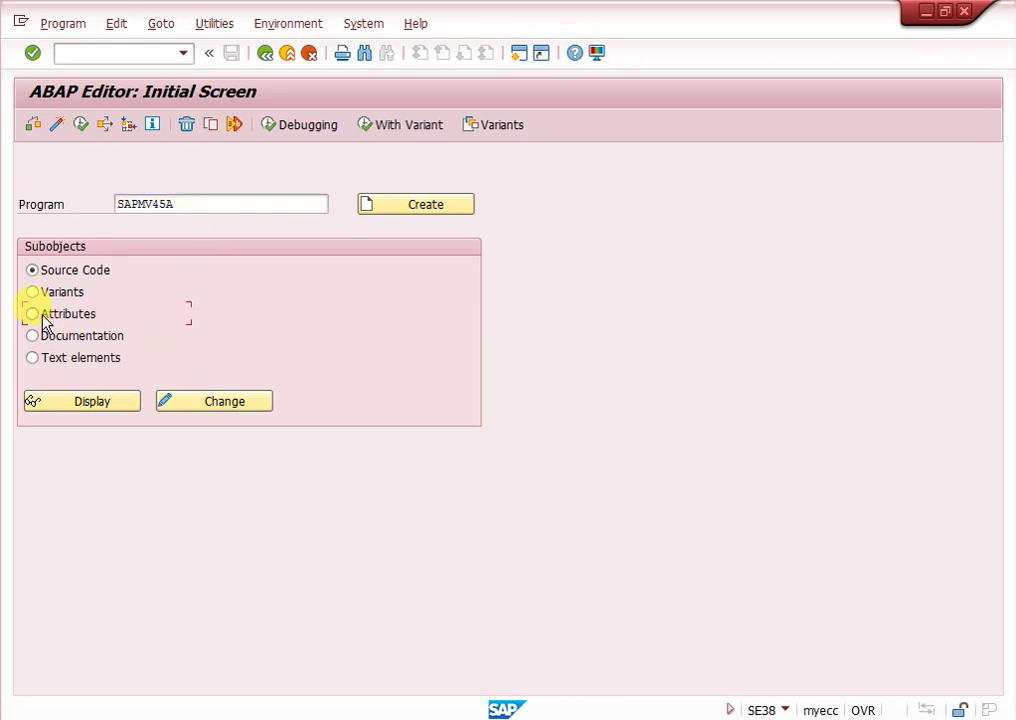
click(75, 403)
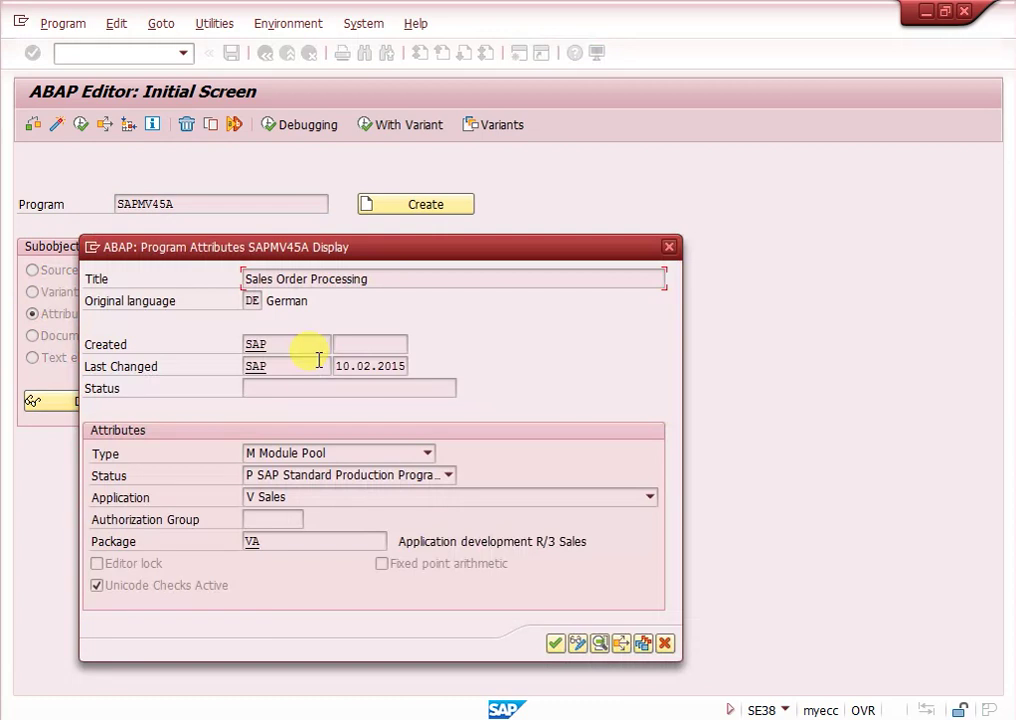
click(252, 540)
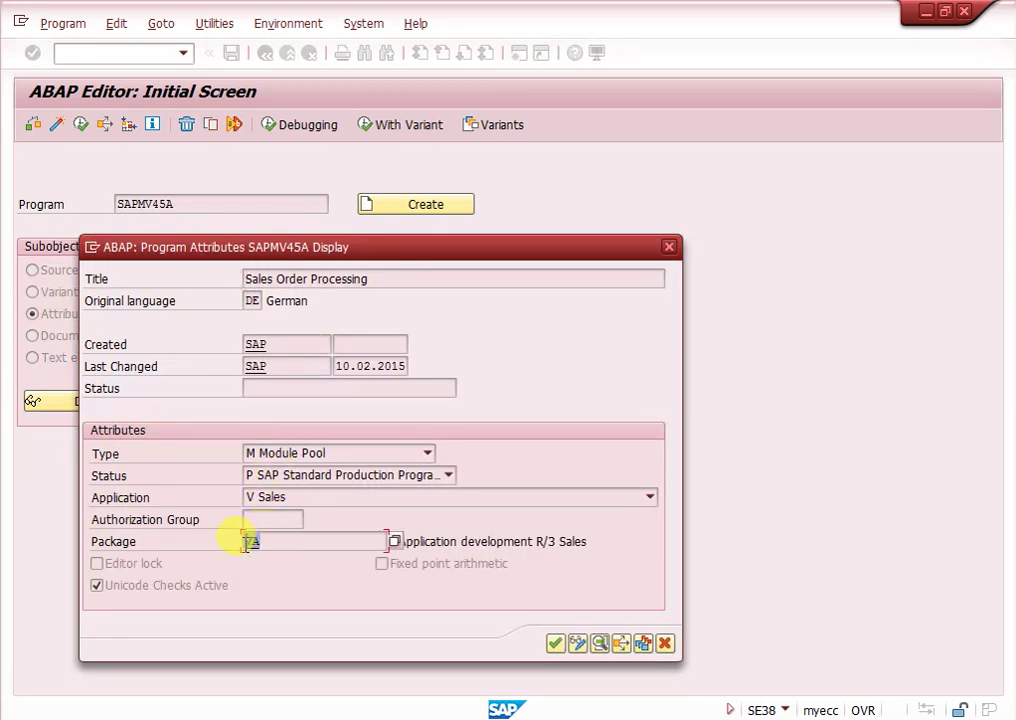
click(668, 246)
Open the SAP Enhancements transaction with /nsmod.
click(155, 53)
text(/)
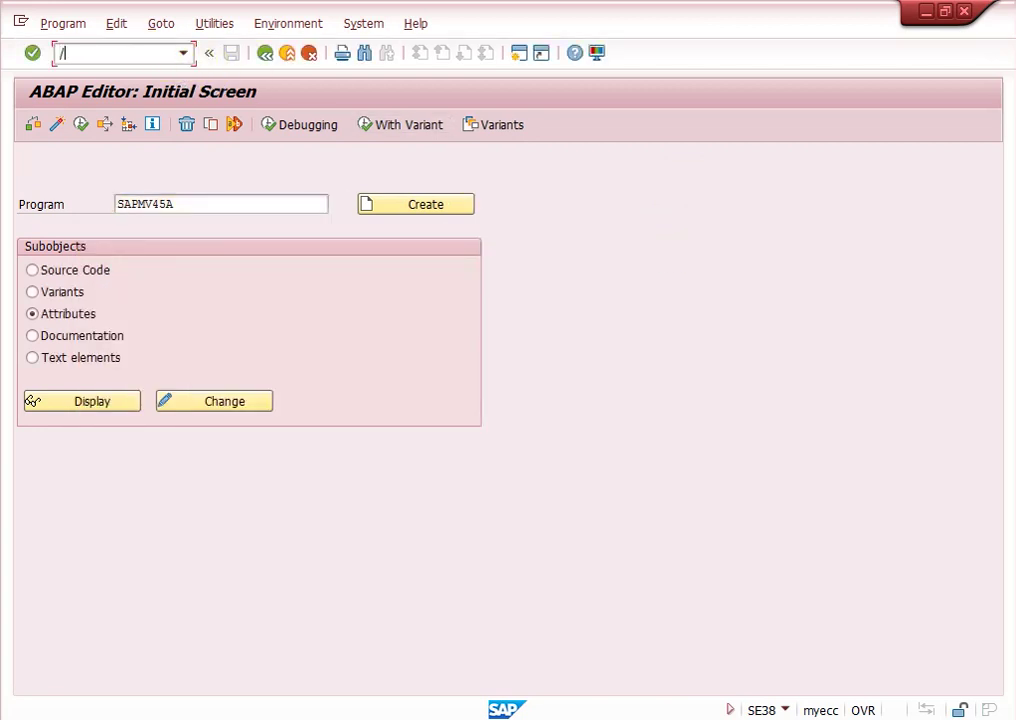
text(nsmod)
key(Return)
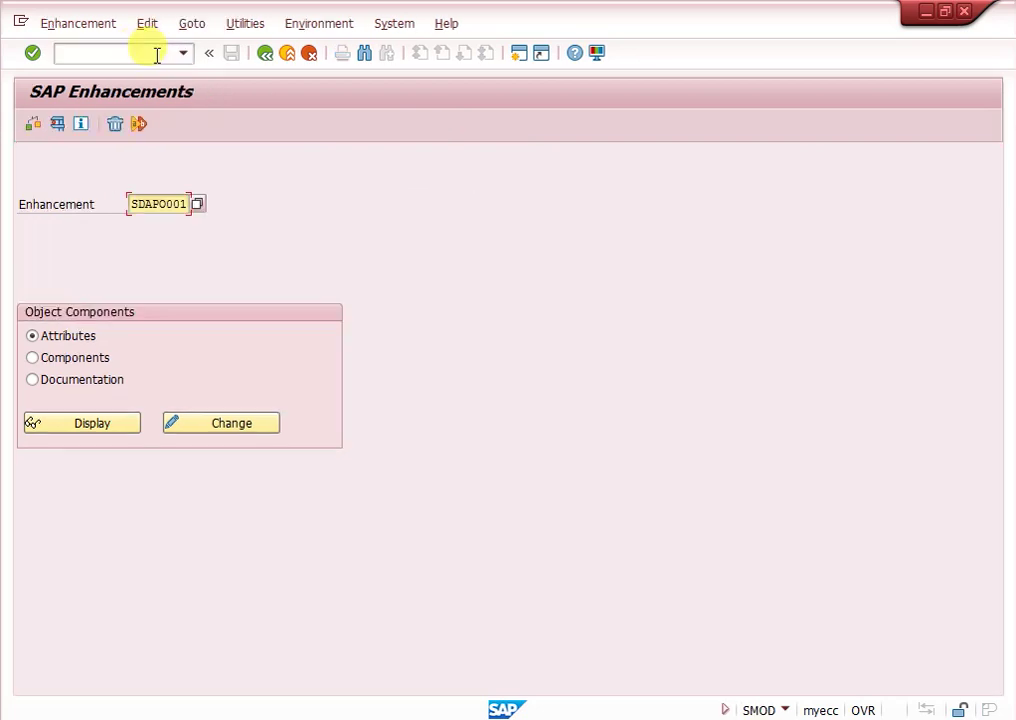
Search for the exits in package VA, with the exit name filter cleared.
click(199, 205)
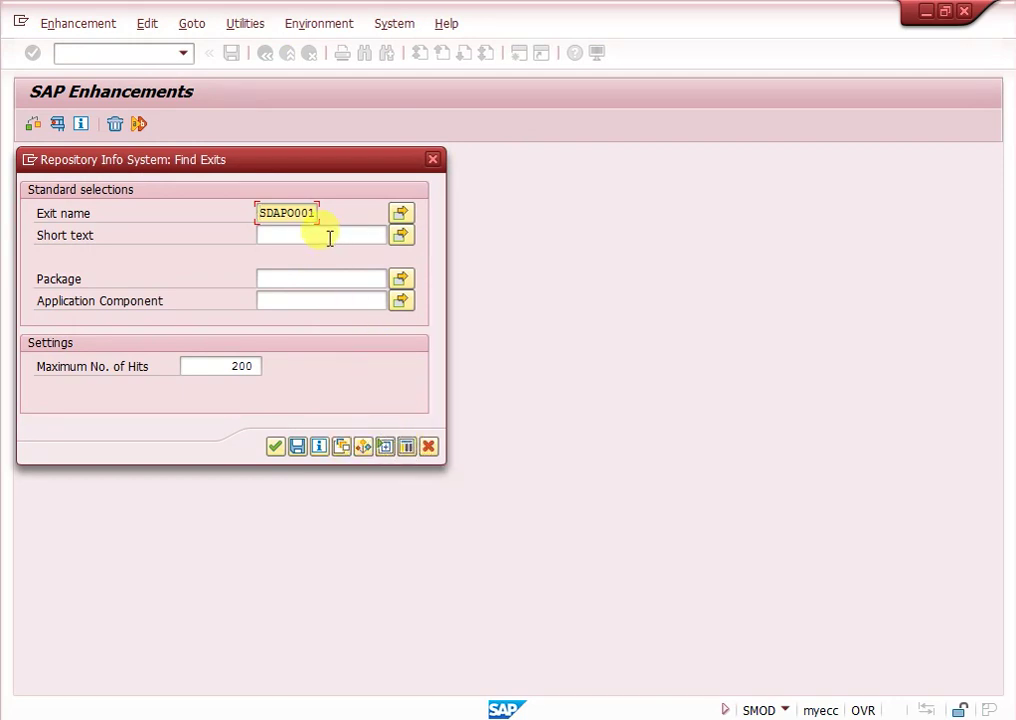
key(BackSpace)
key(BackSpace)
key(BackSpace)
key(BackSpace)
key(BackSpace)
key(BackSpace)
key(BackSpace)
key(BackSpace)
click(290, 279)
text(VA)
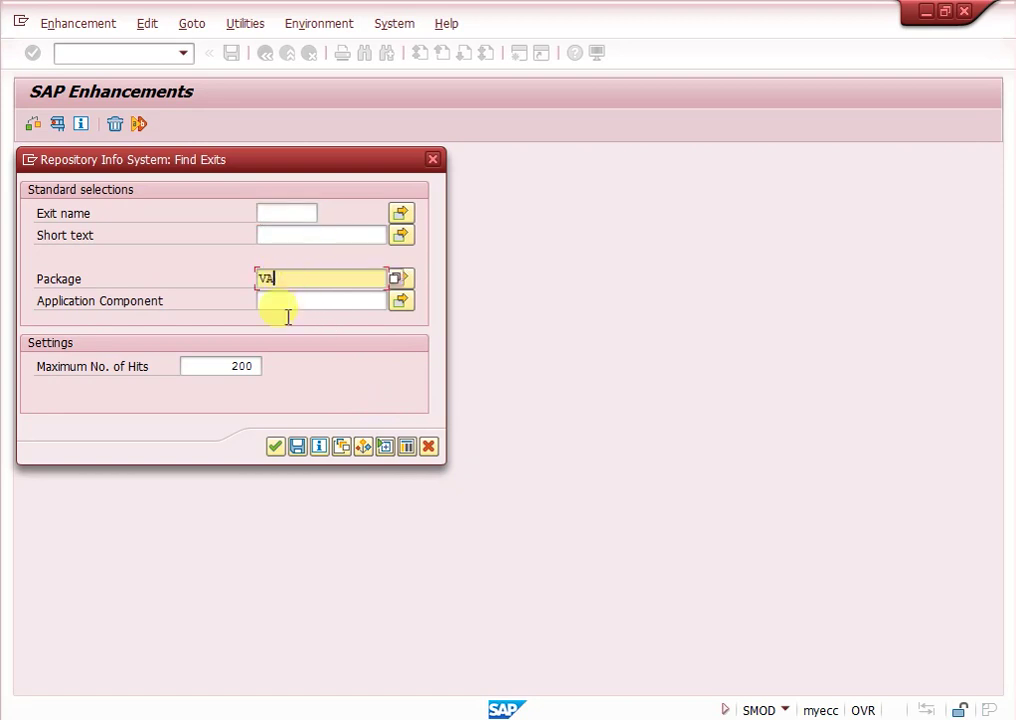
click(276, 449)
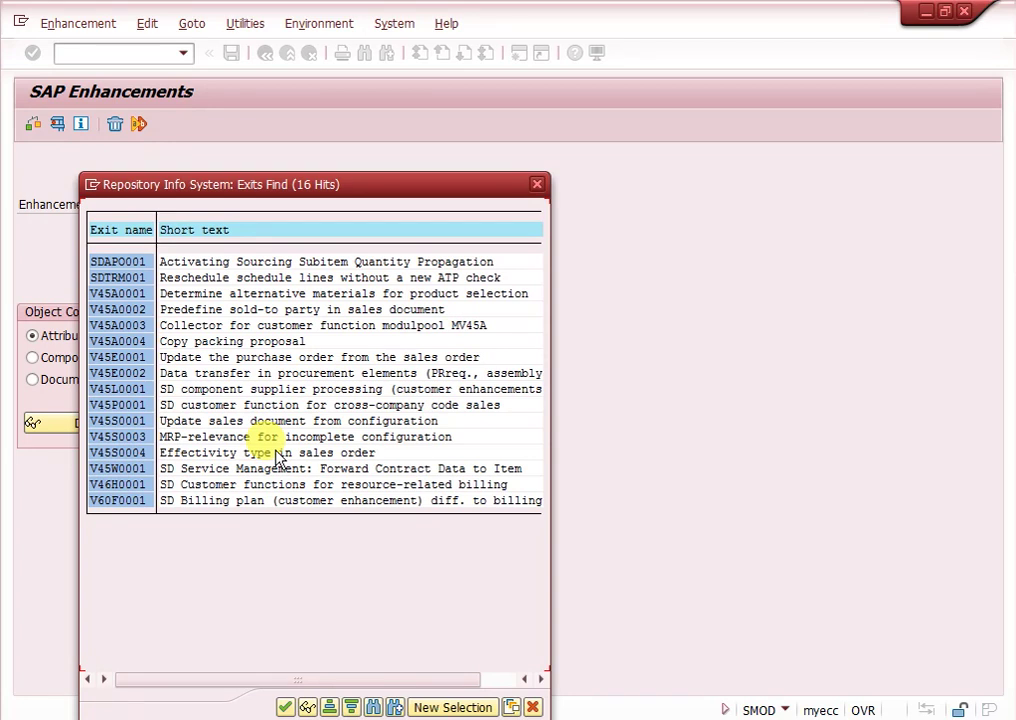
Choose enhancement V45W0001 from the found exits and display its components, examining the function codes and screen areas.
double_click(222, 478)
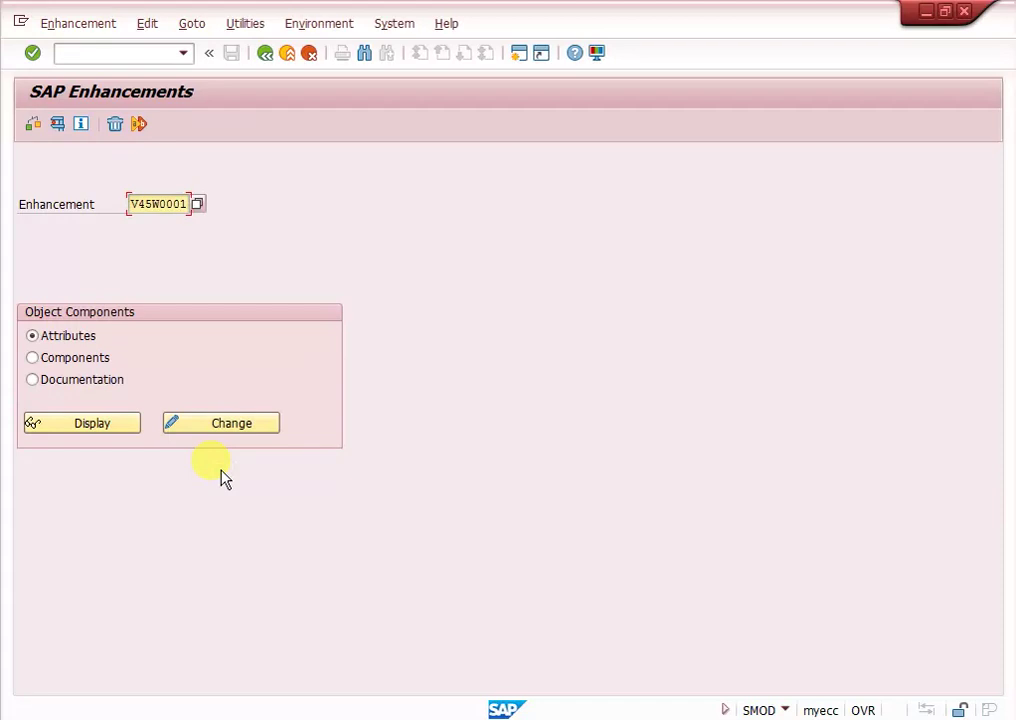
click(86, 364)
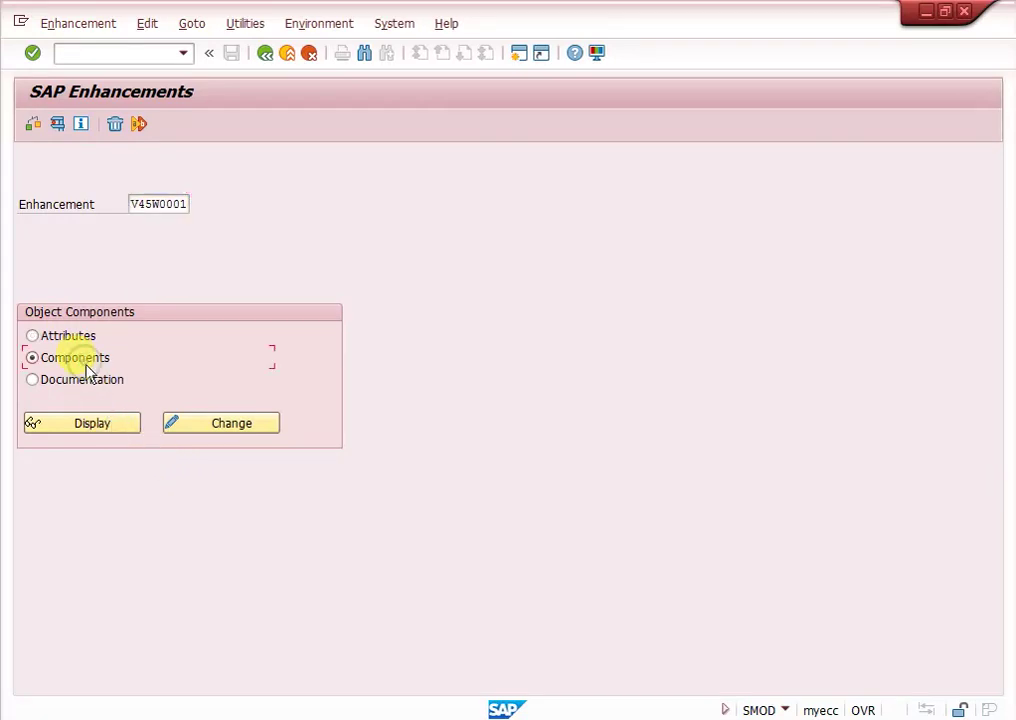
click(92, 424)
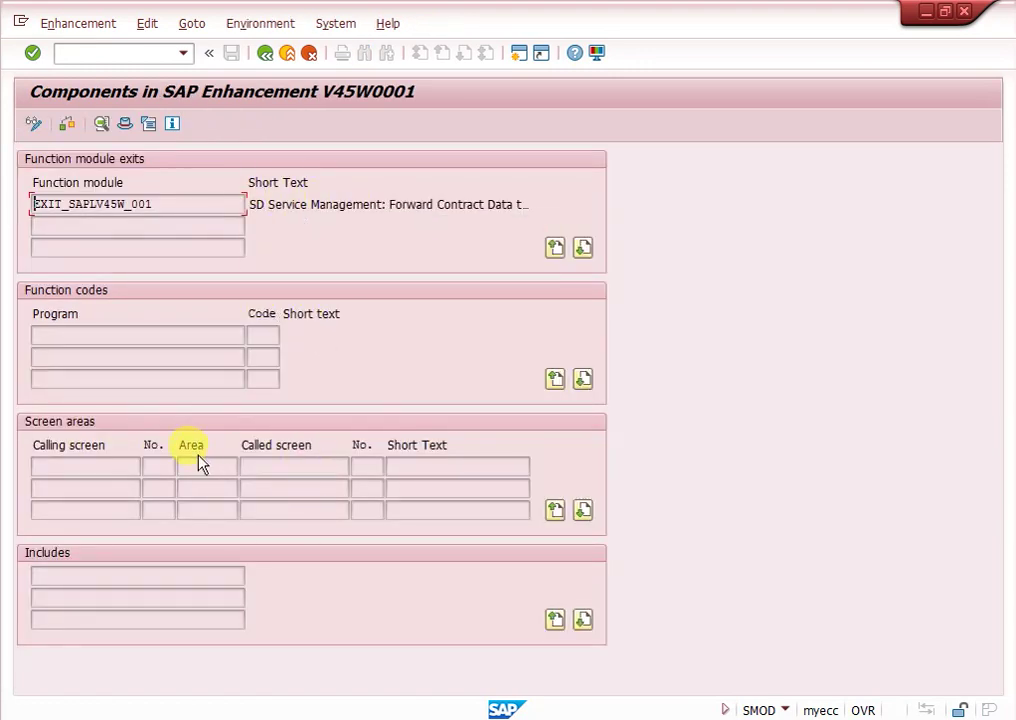
click(157, 338)
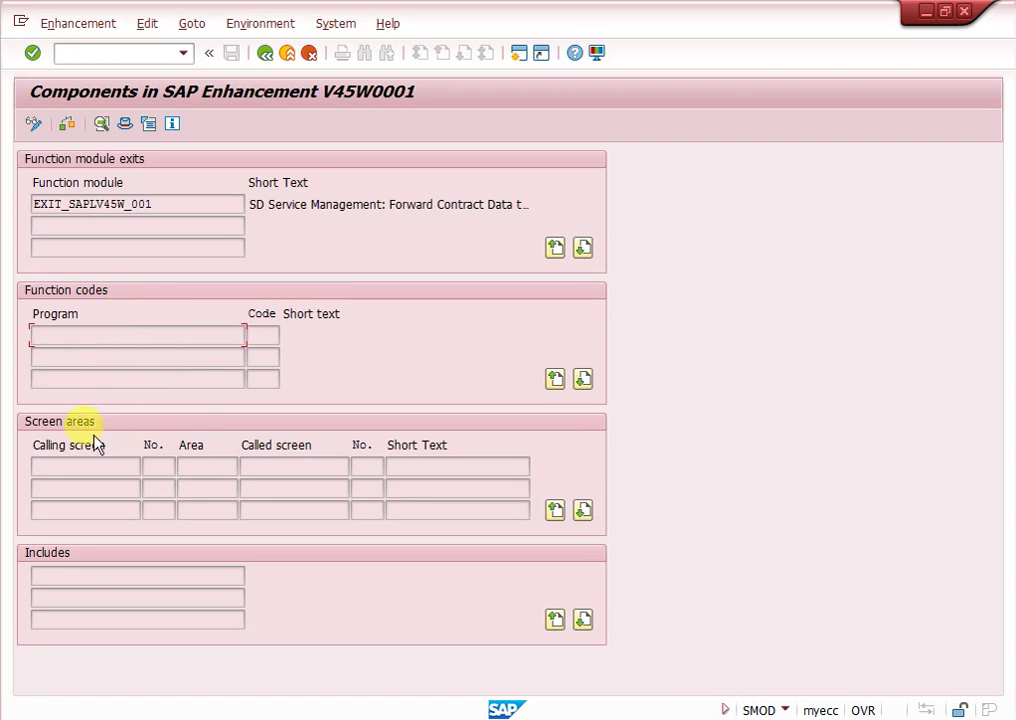
click(86, 466)
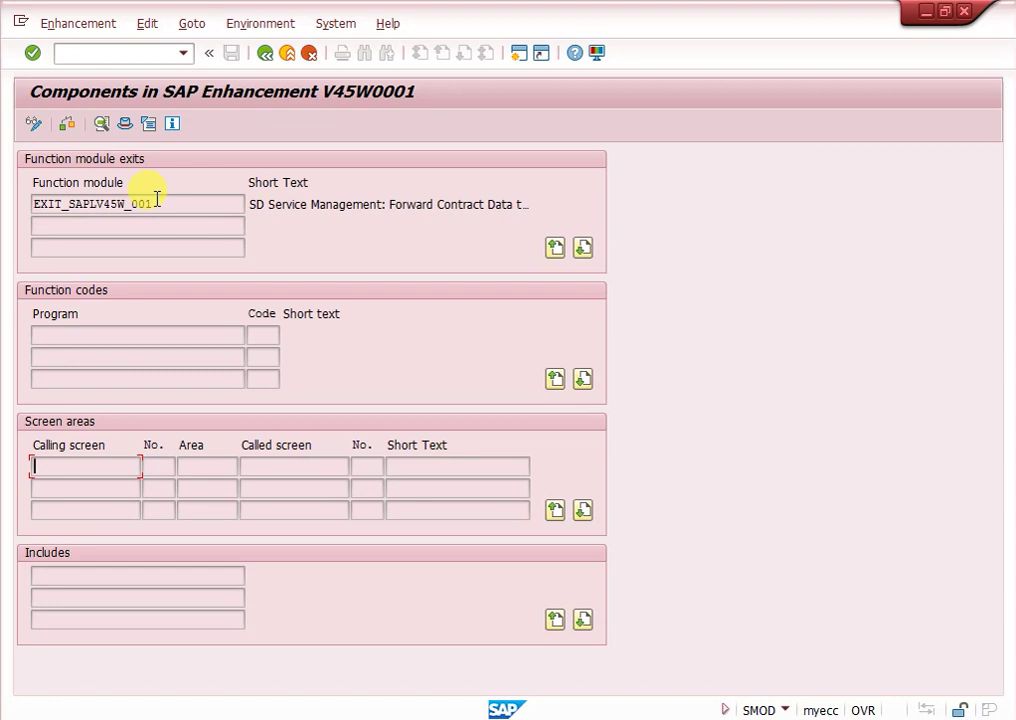
View the source code of function module exit EXIT_SAPLV45W_001, then return to the initial SAP Enhancements screen.
double_click(89, 204)
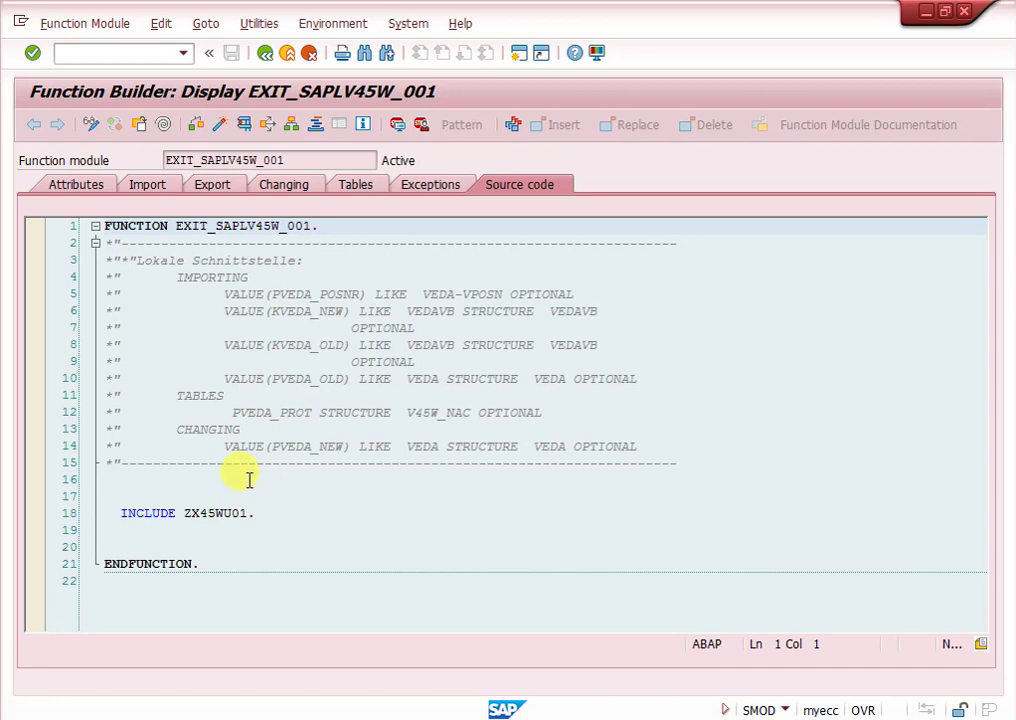
click(265, 54)
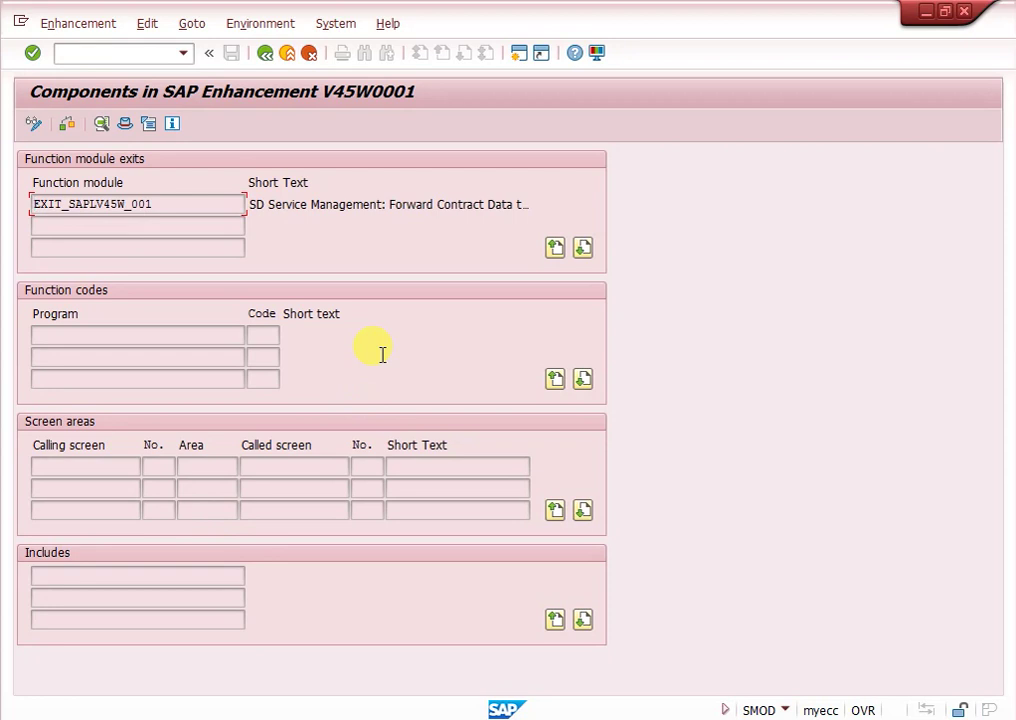
click(265, 53)
Open the SAP Customizing Implementation Guide with /nspro.
click(137, 53)
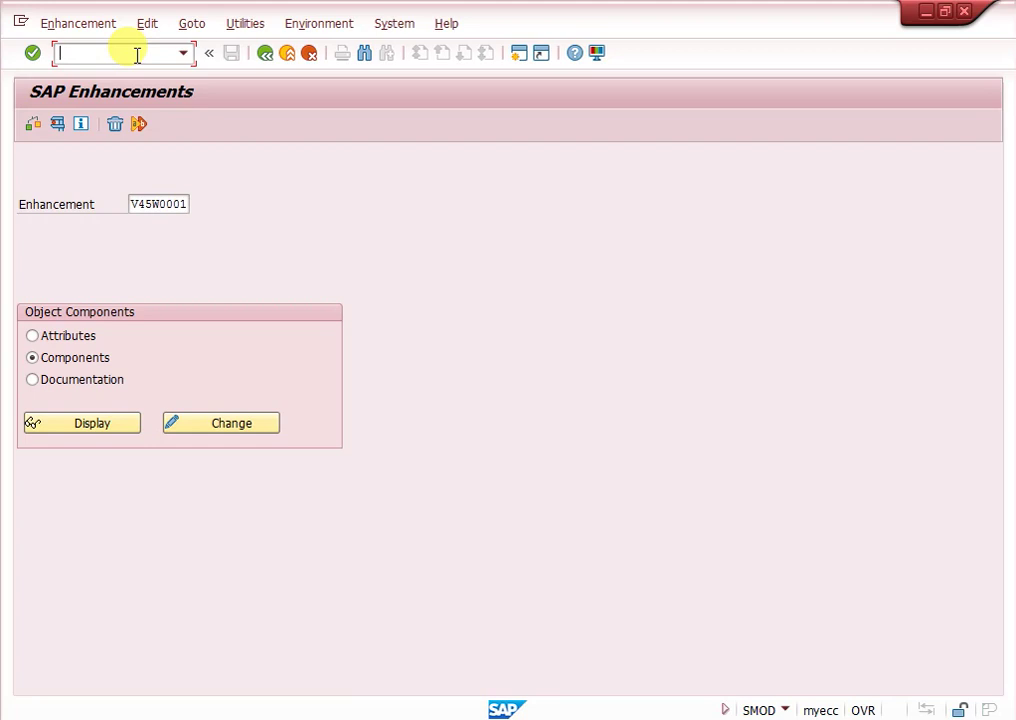
text(/)
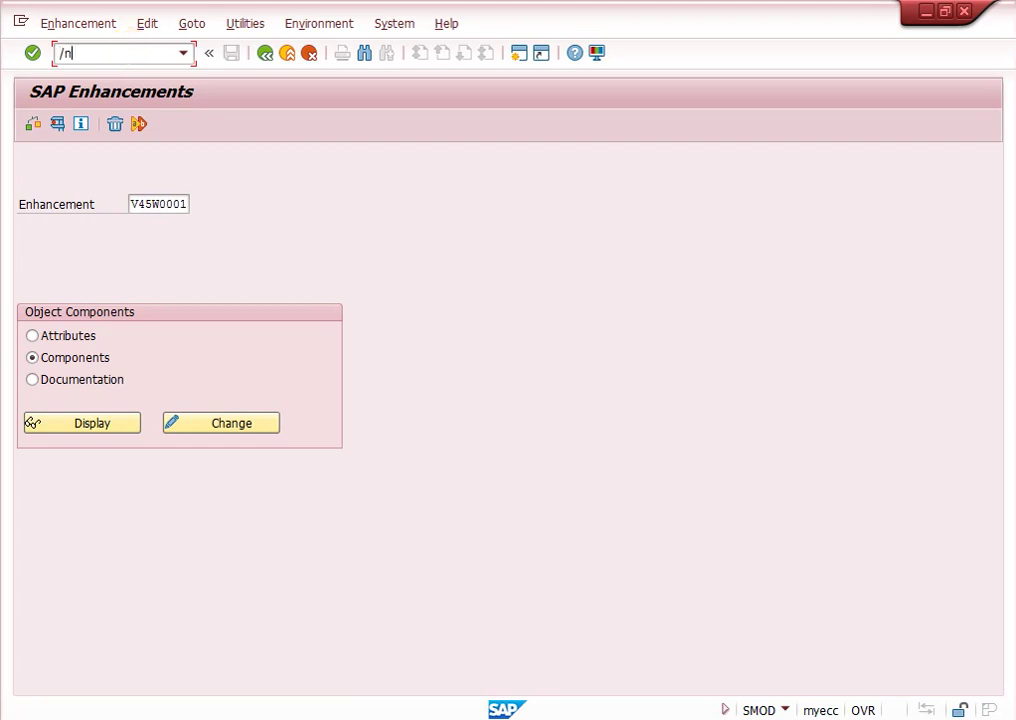
text(nspro)
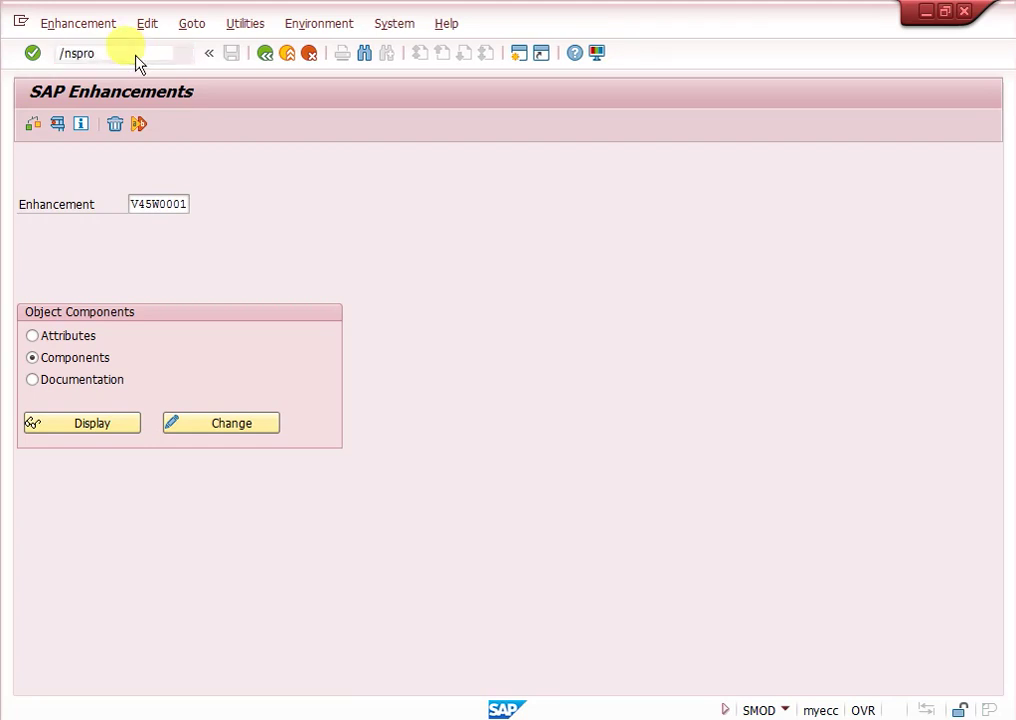
key(Return)
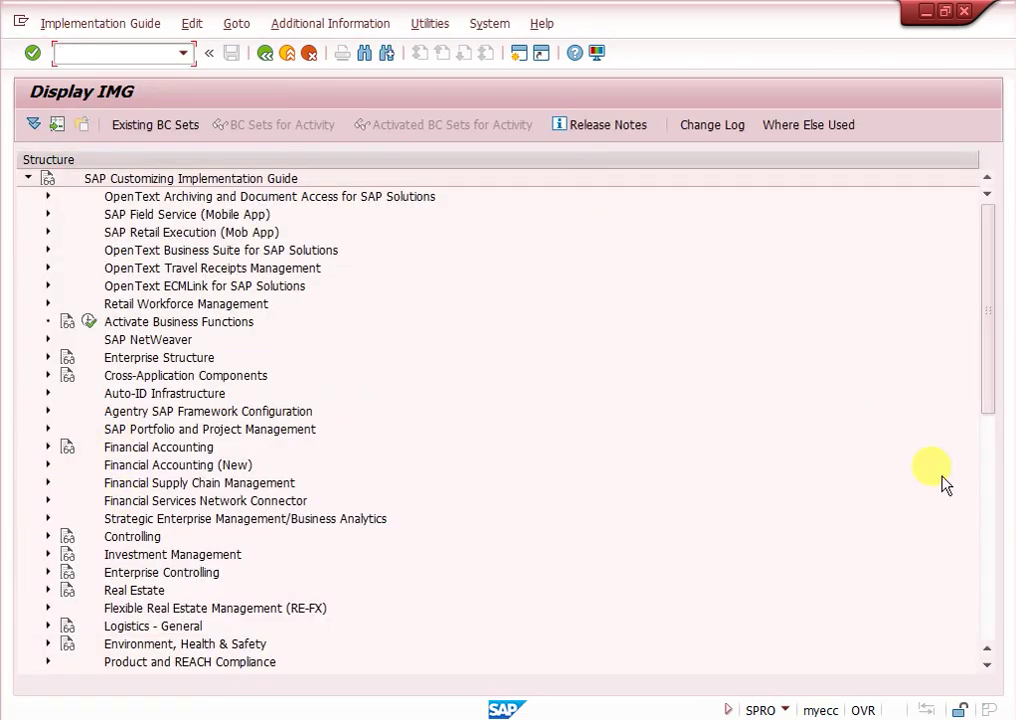
Expand Sales and Distribution and its System Modifications node in the implementation guide.
click(988, 549)
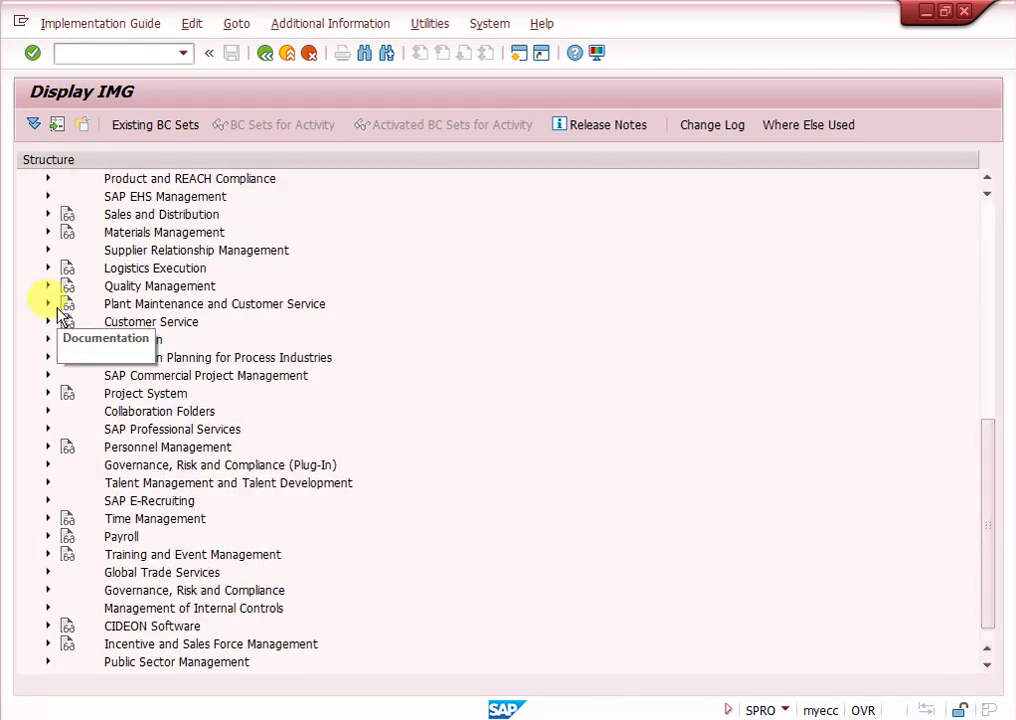
click(47, 214)
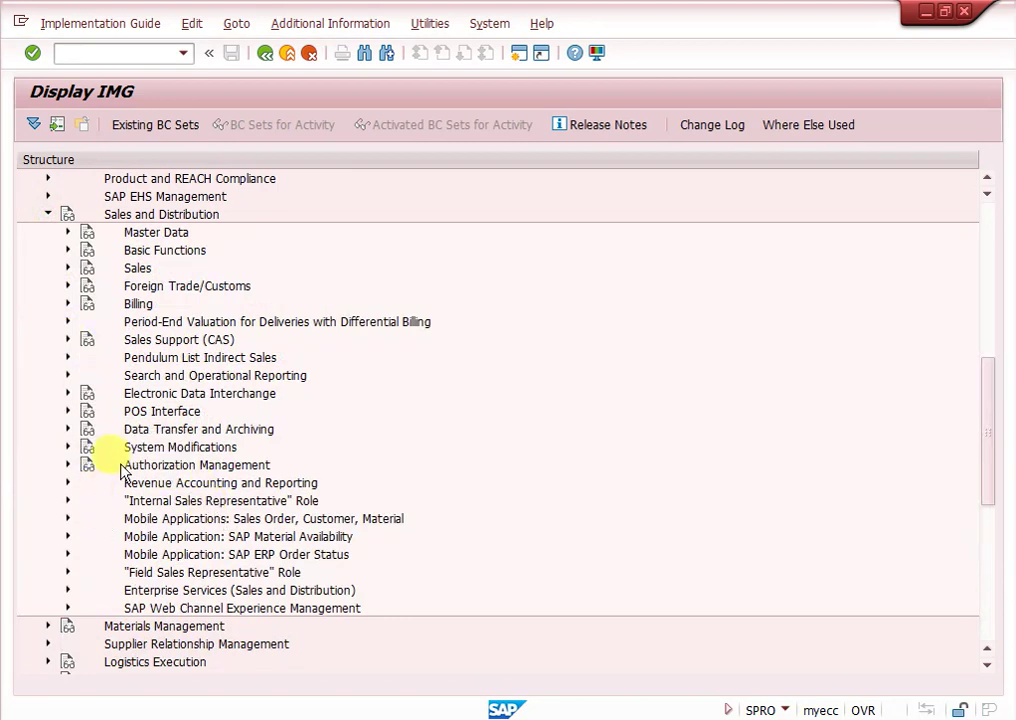
click(67, 447)
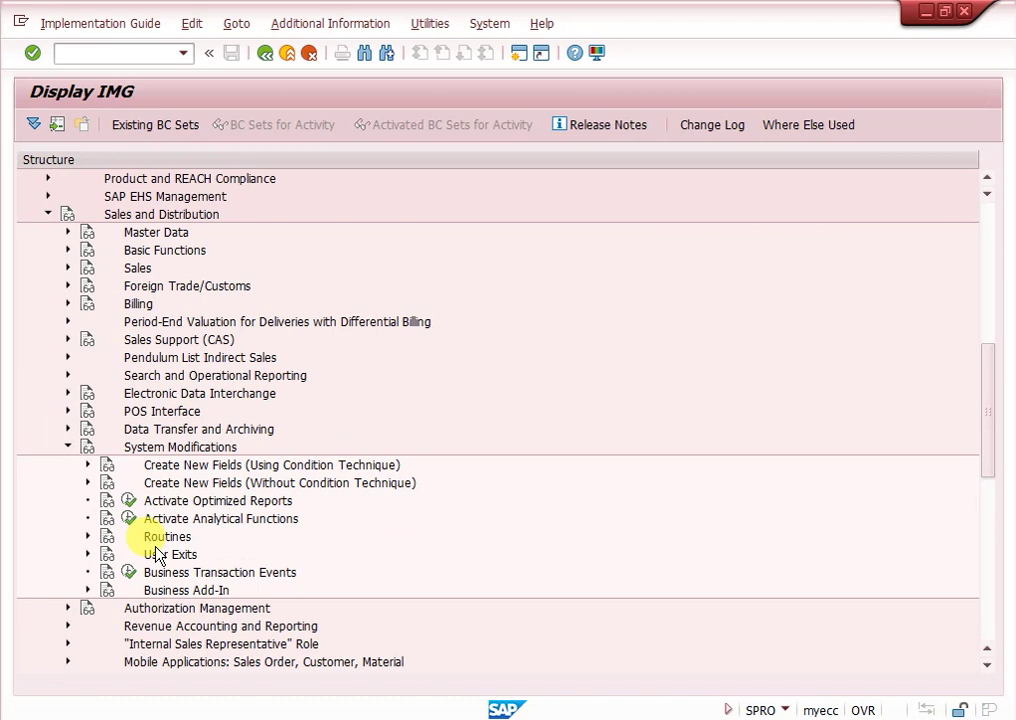
Expand the User Exits node under System Modifications and its User Exits in Sales subnode.
click(88, 555)
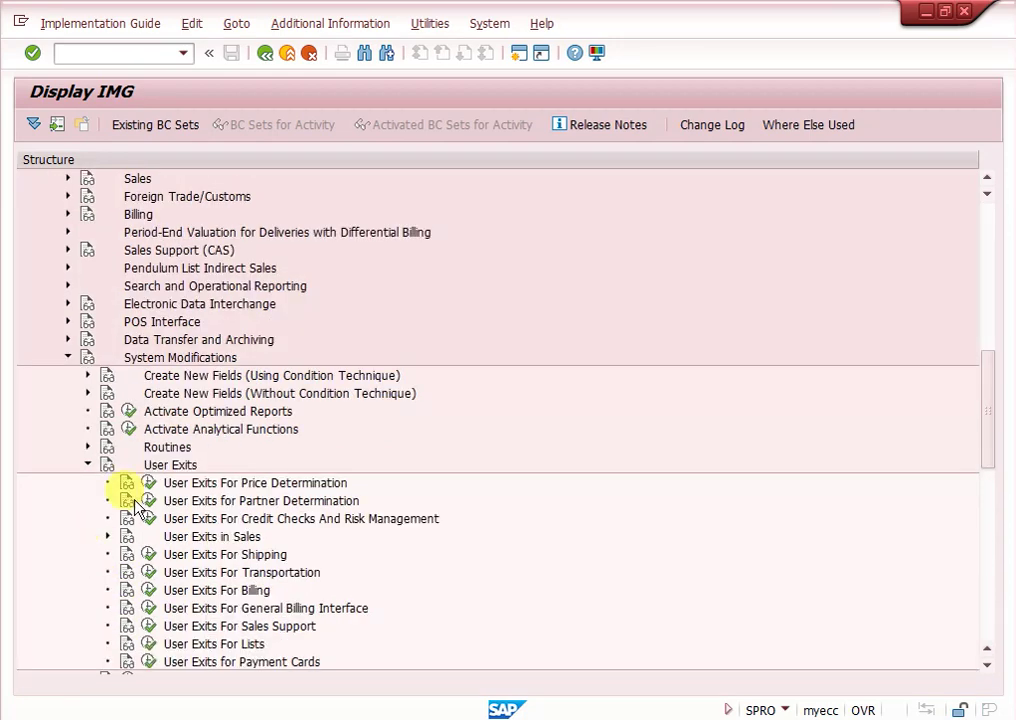
drag(988, 452, 988, 477)
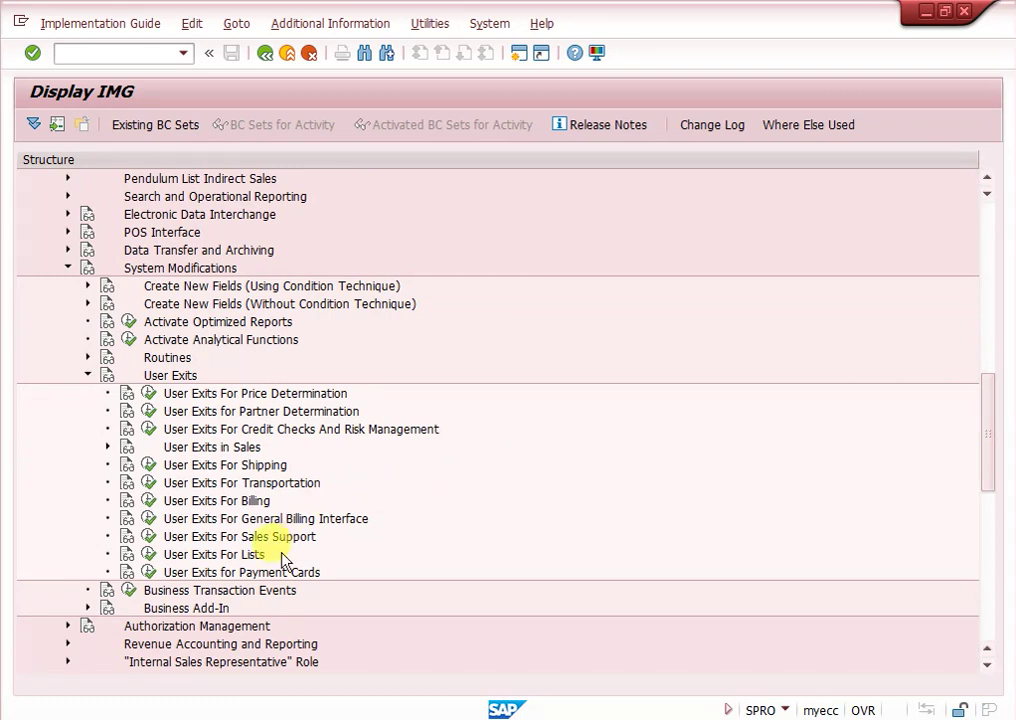
click(108, 447)
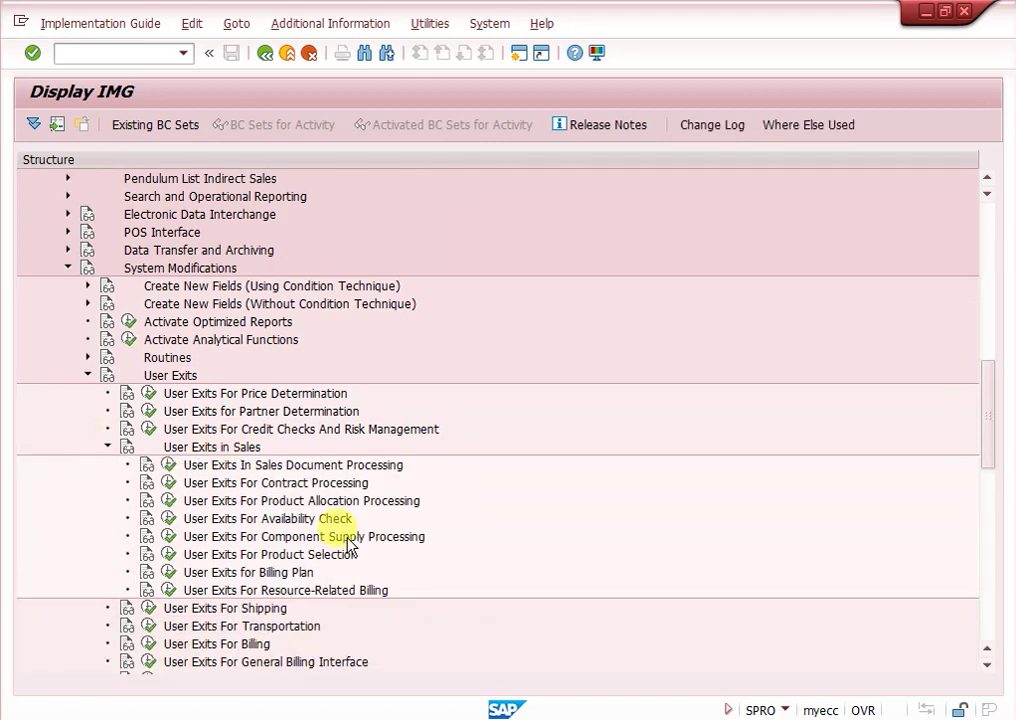
Display the source code of SAPMV45A through the User Exits In Sales Document Processing activity and search it for "exit".
click(168, 467)
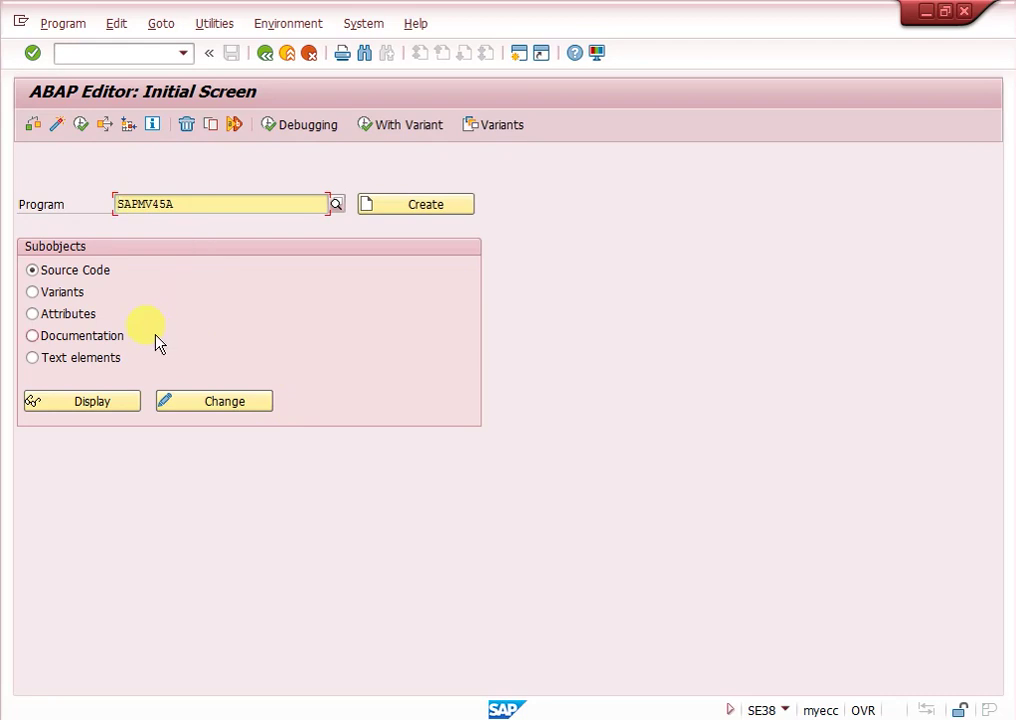
click(110, 403)
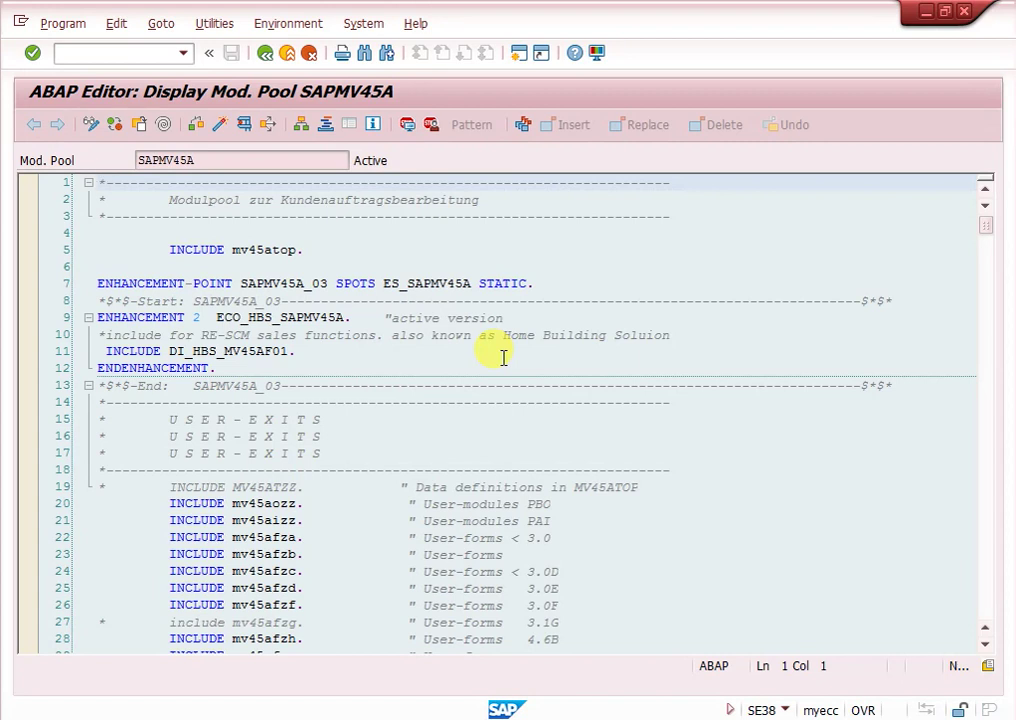
key(ctrl+f)
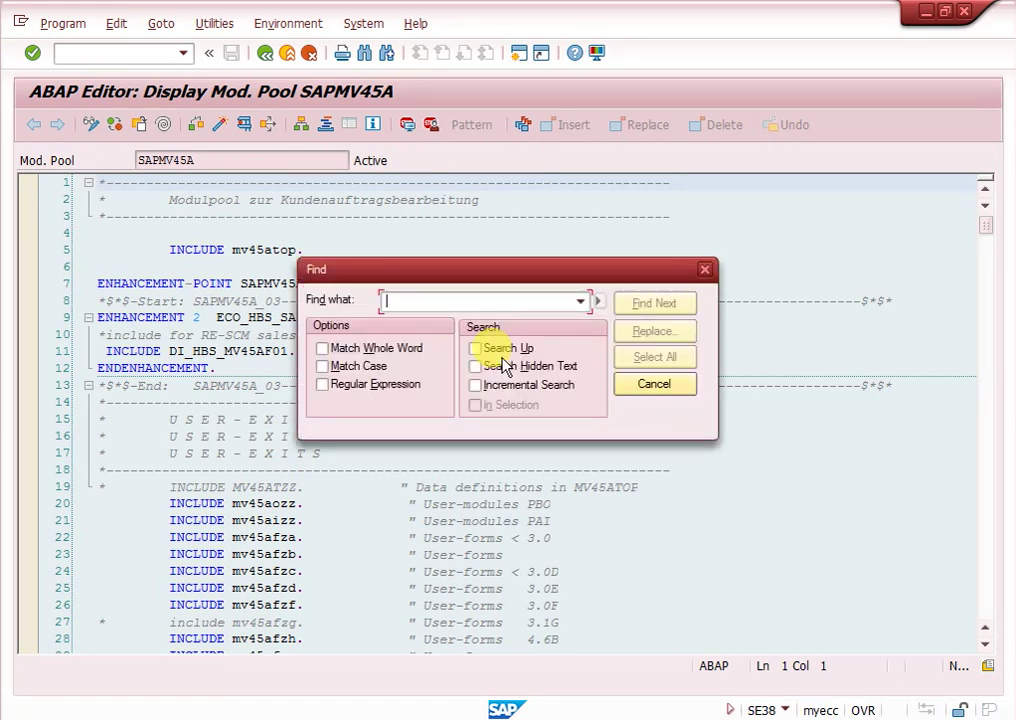
text(exit)
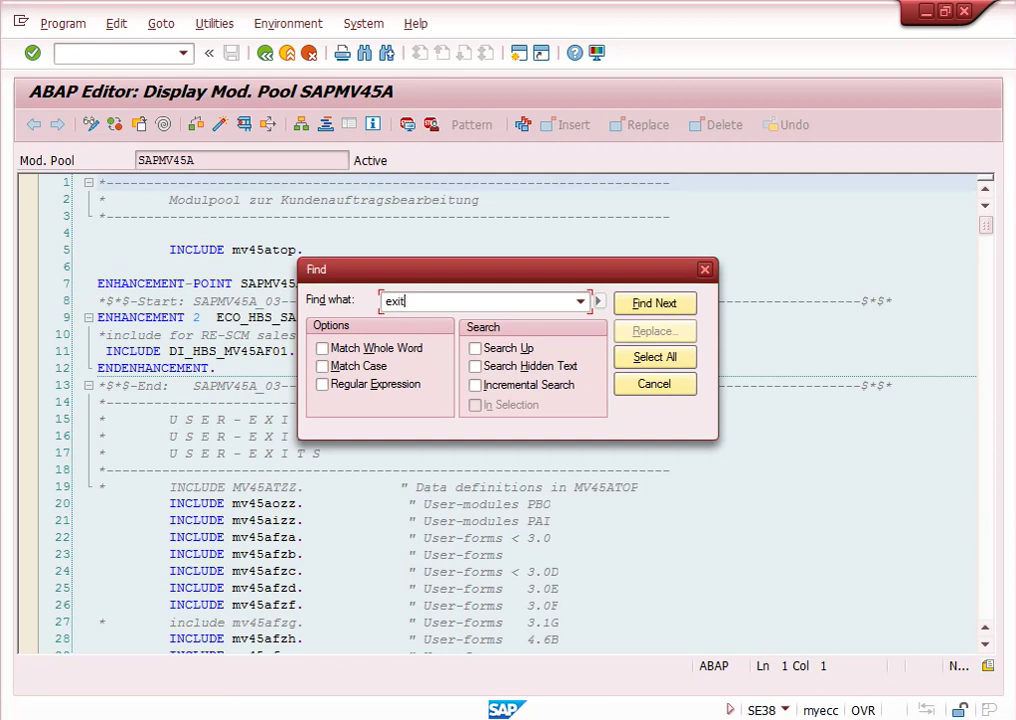
key(Return)
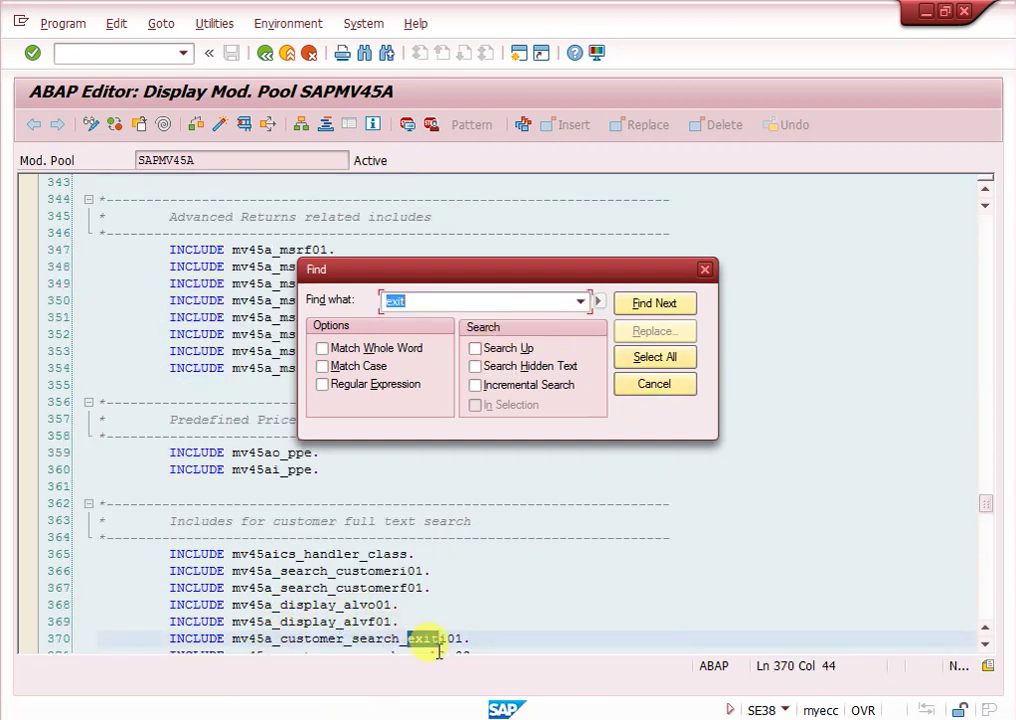
click(665, 313)
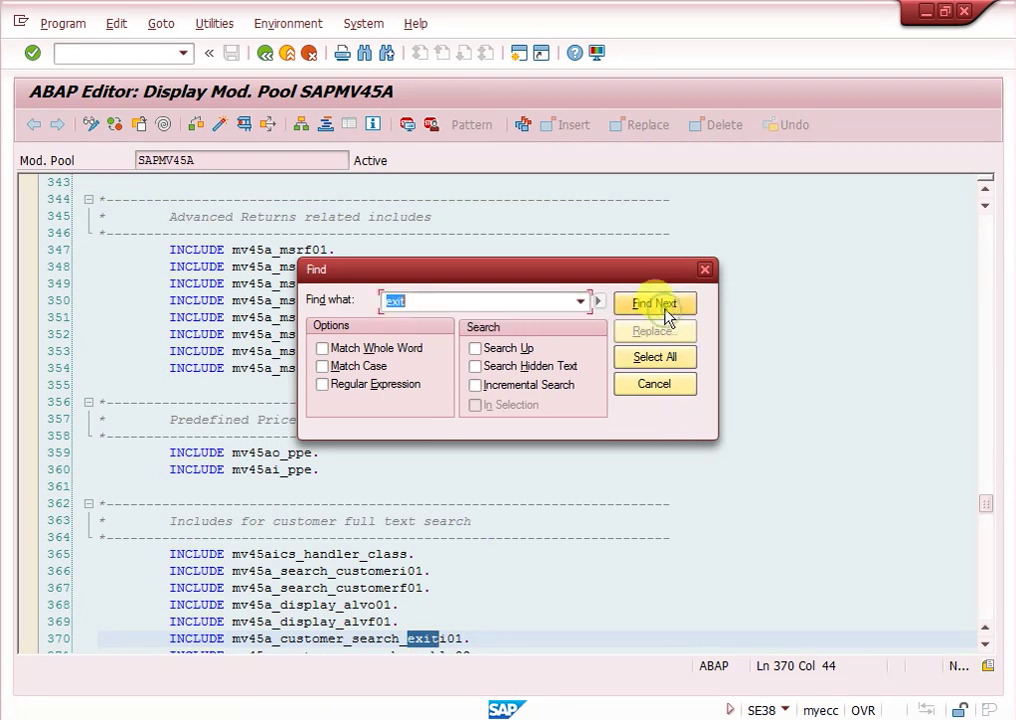
click(704, 269)
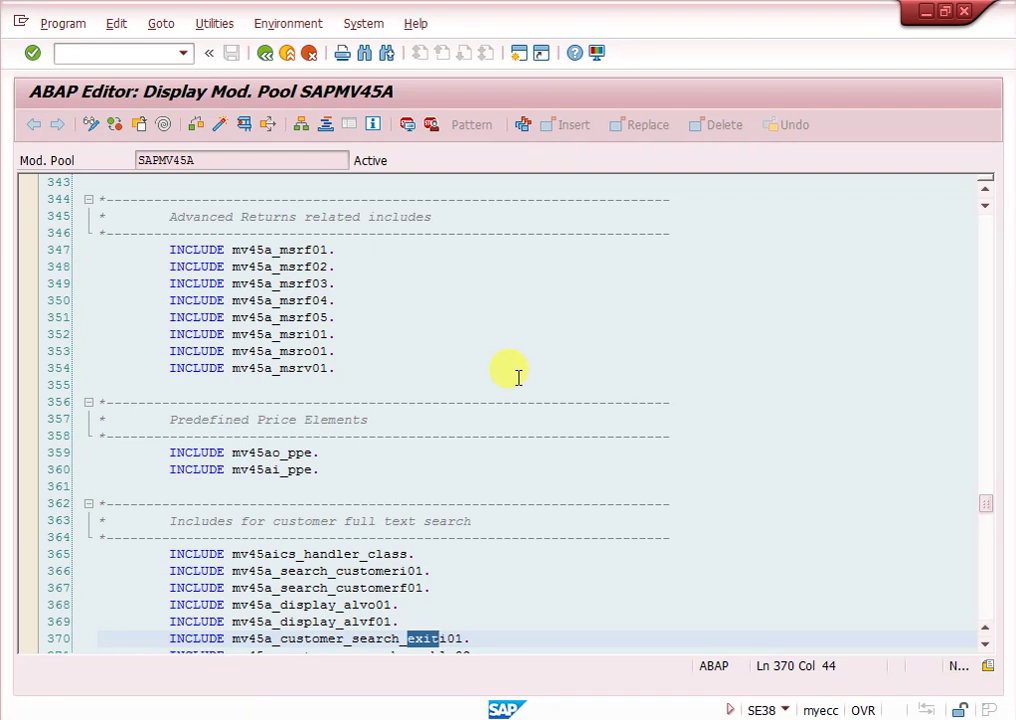
Return to the implementation guide and read the documentation of User Exits In Sales Document Processing, noting program component MV45ATZZ.
click(265, 53)
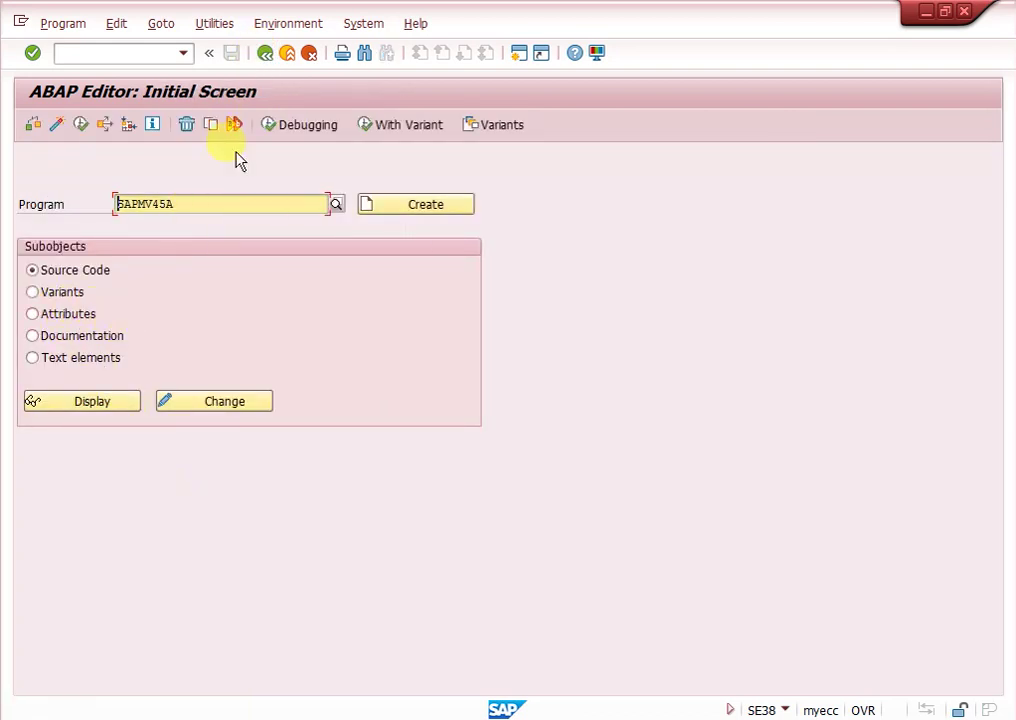
click(264, 55)
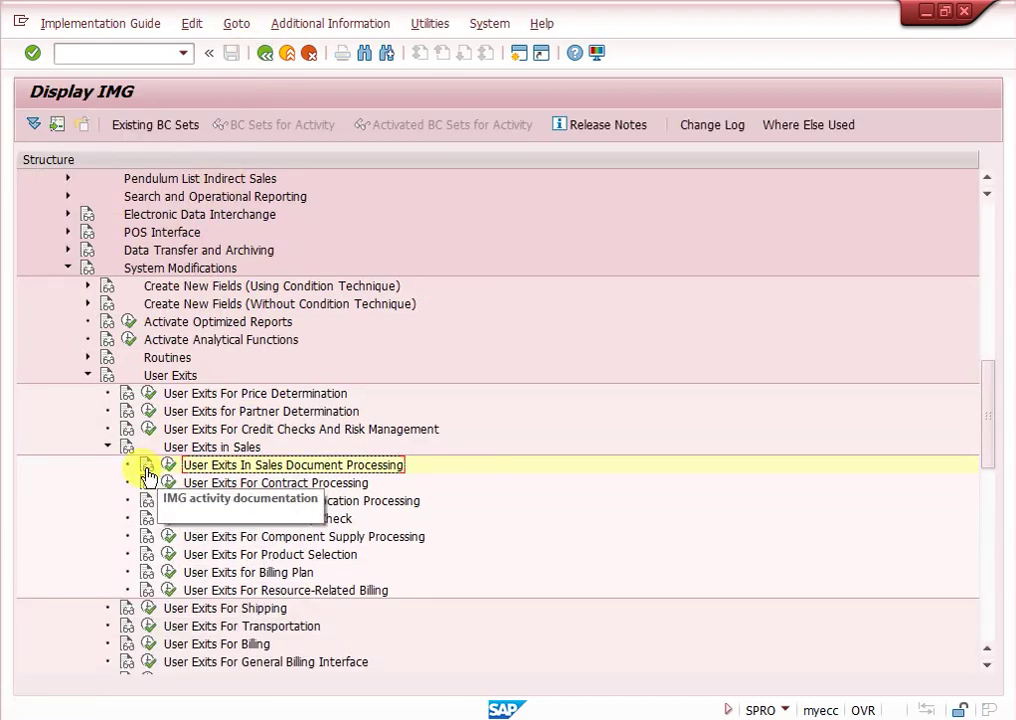
click(148, 468)
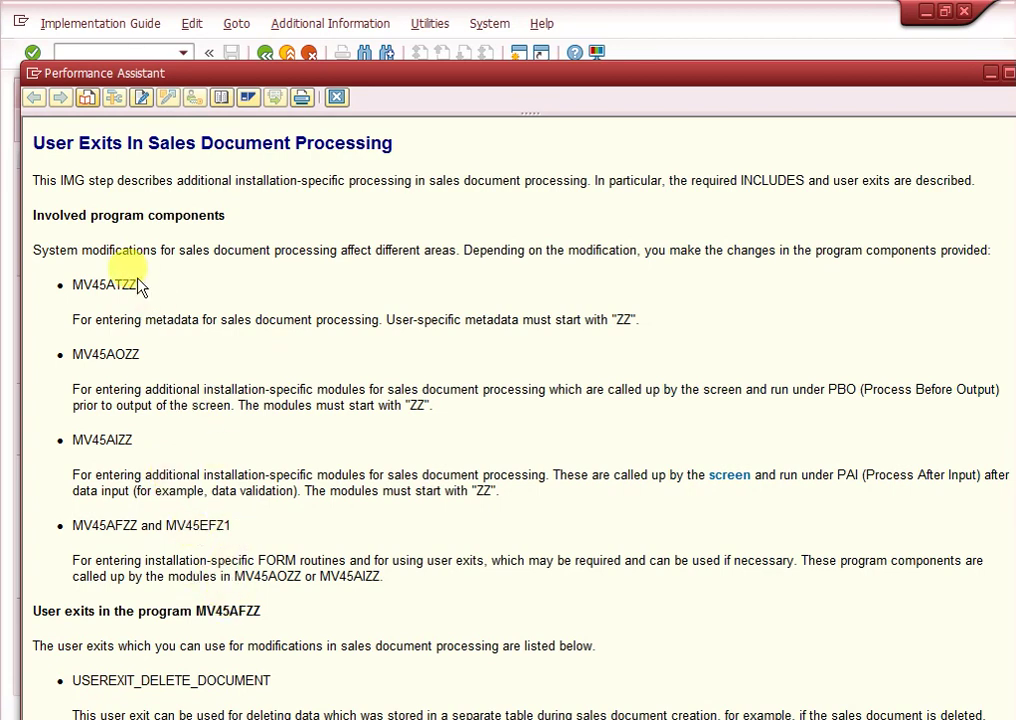
mouse_move(138, 287)
mouse_down()
mouse_move(70, 285)
mouse_move(90, 302)
mouse_move(141, 279)
mouse_move(148, 292)
mouse_up()
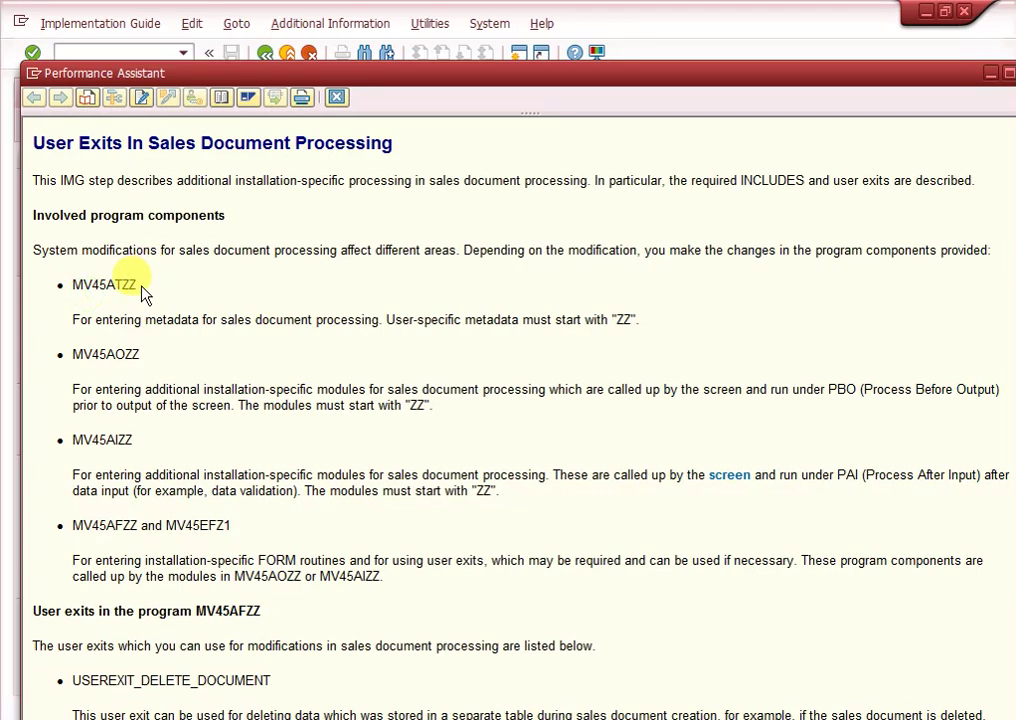
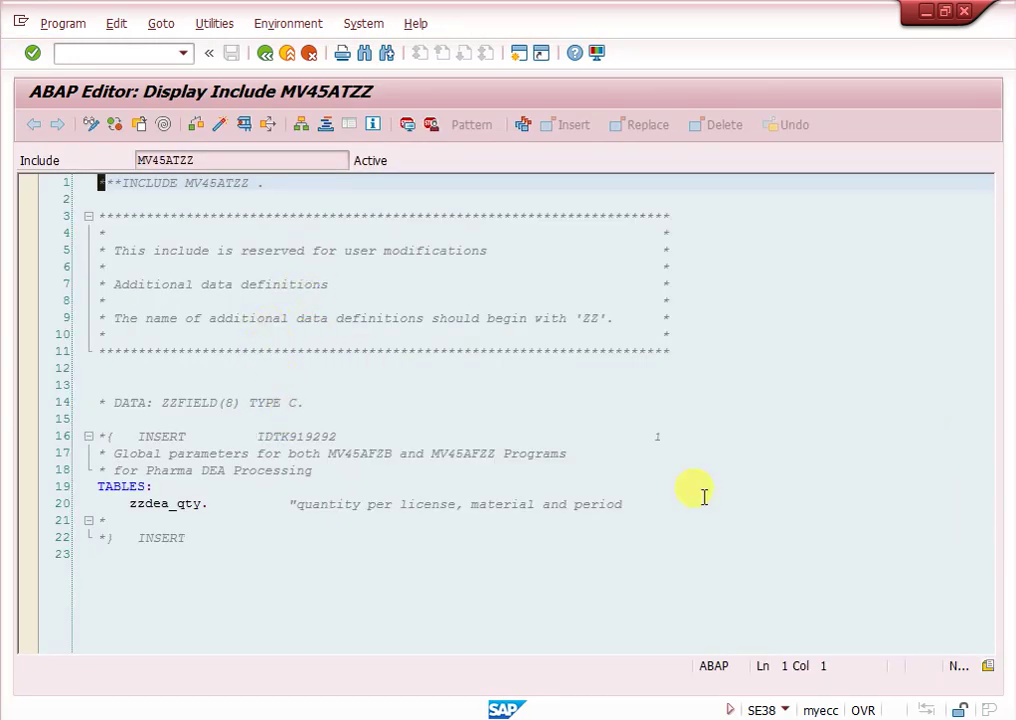
Search the source code of include MV45ATZZ for "exit", then return to the implementation guide.
key(ctrl+f)
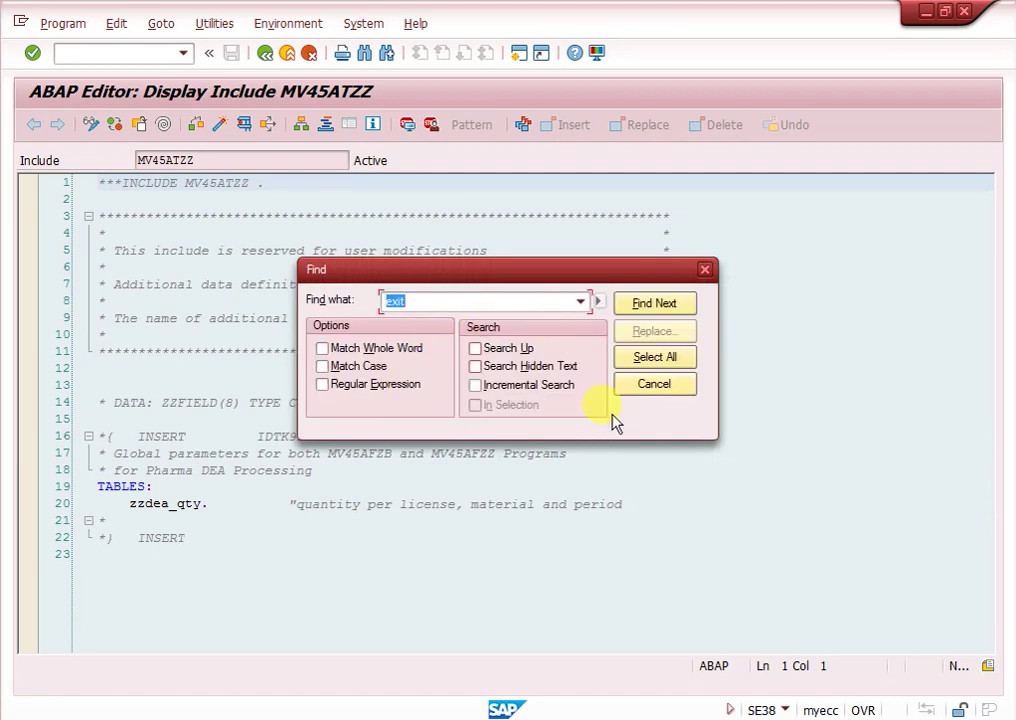
click(655, 305)
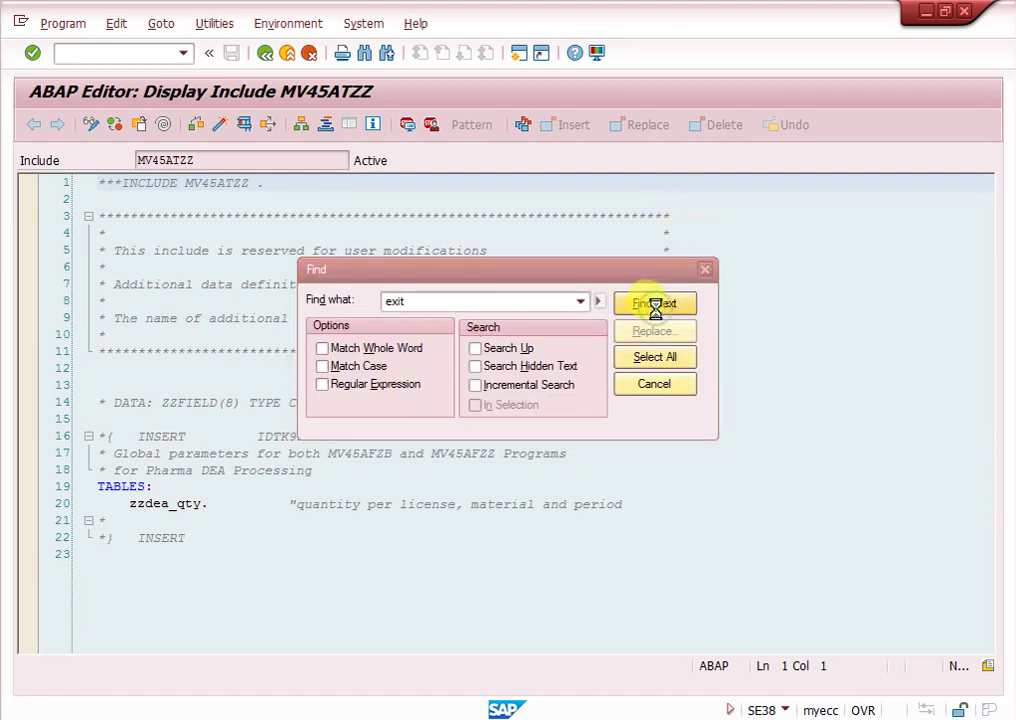
click(563, 422)
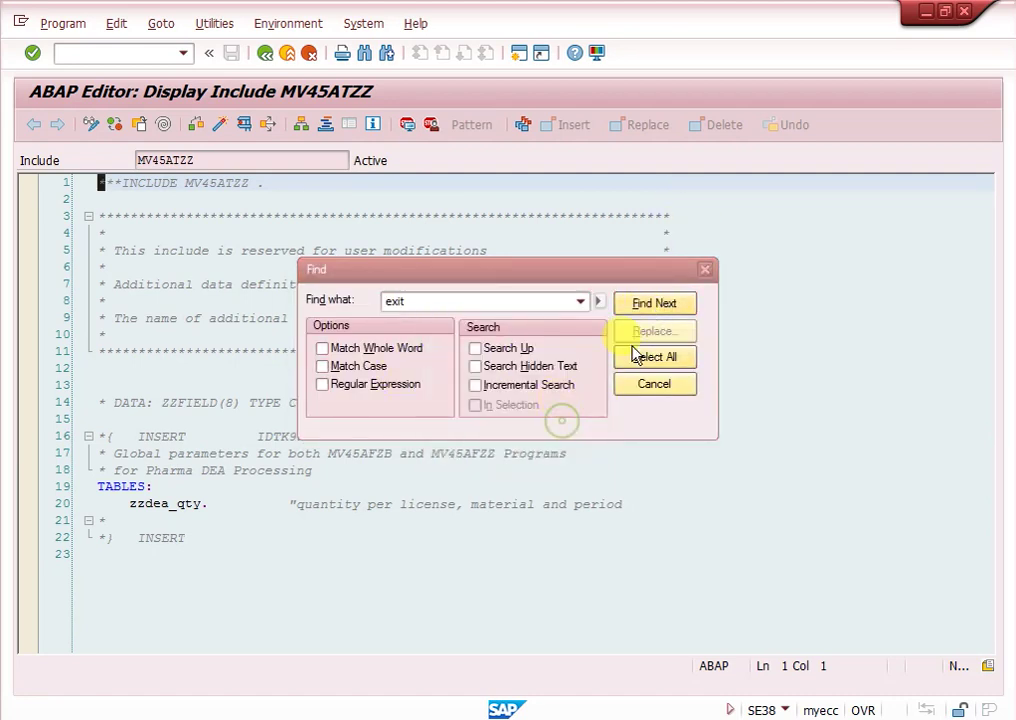
click(705, 269)
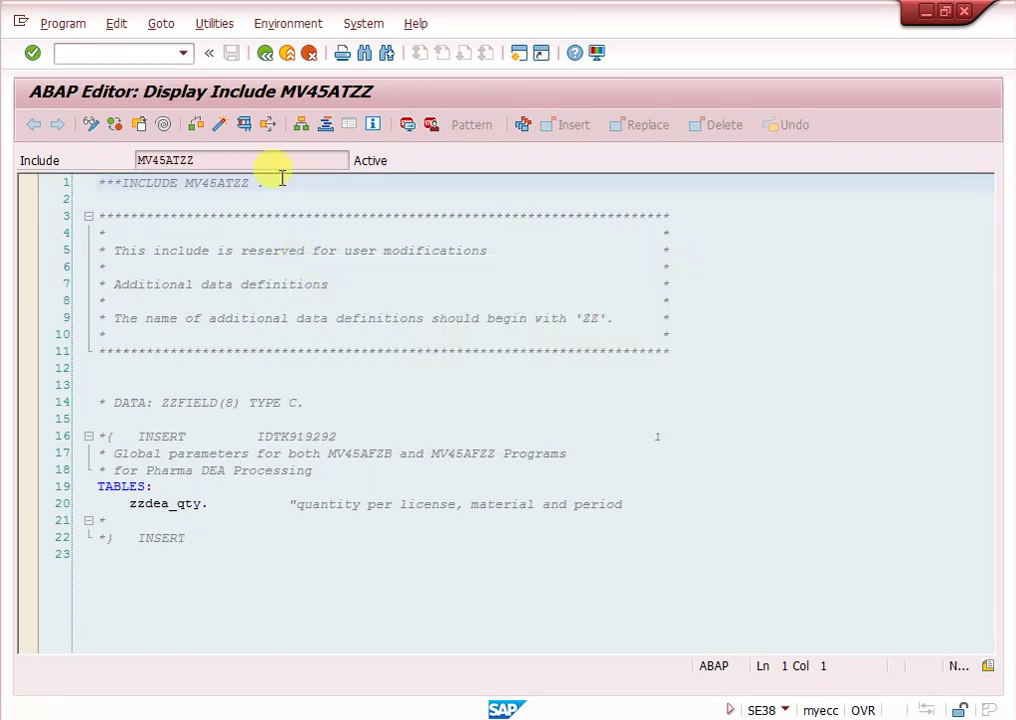
click(265, 52)
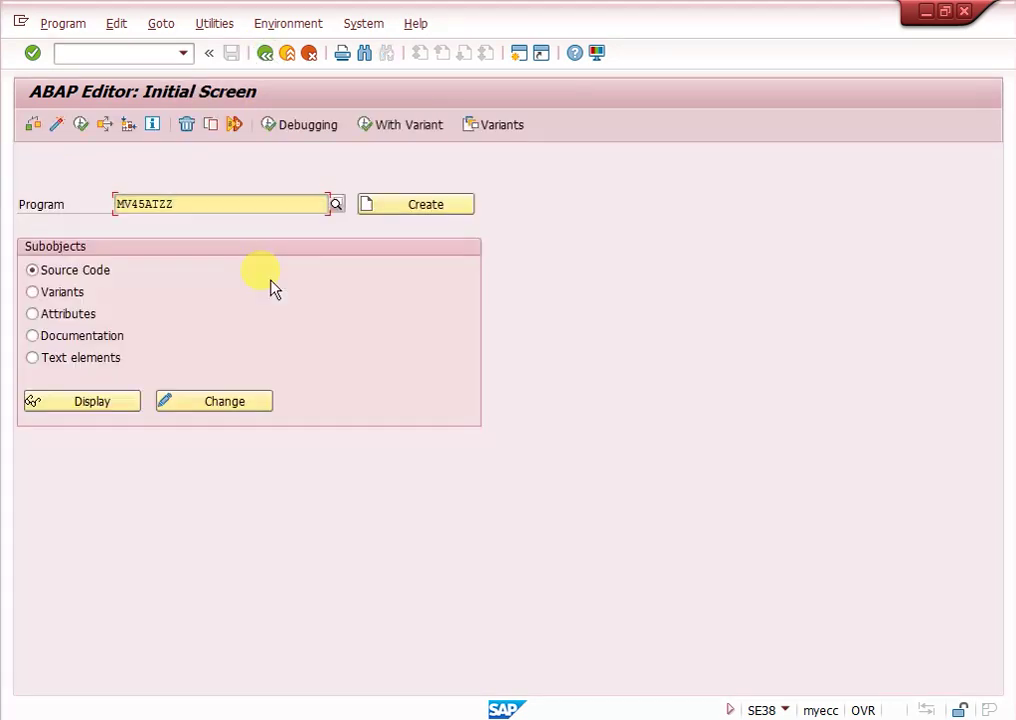
click(265, 52)
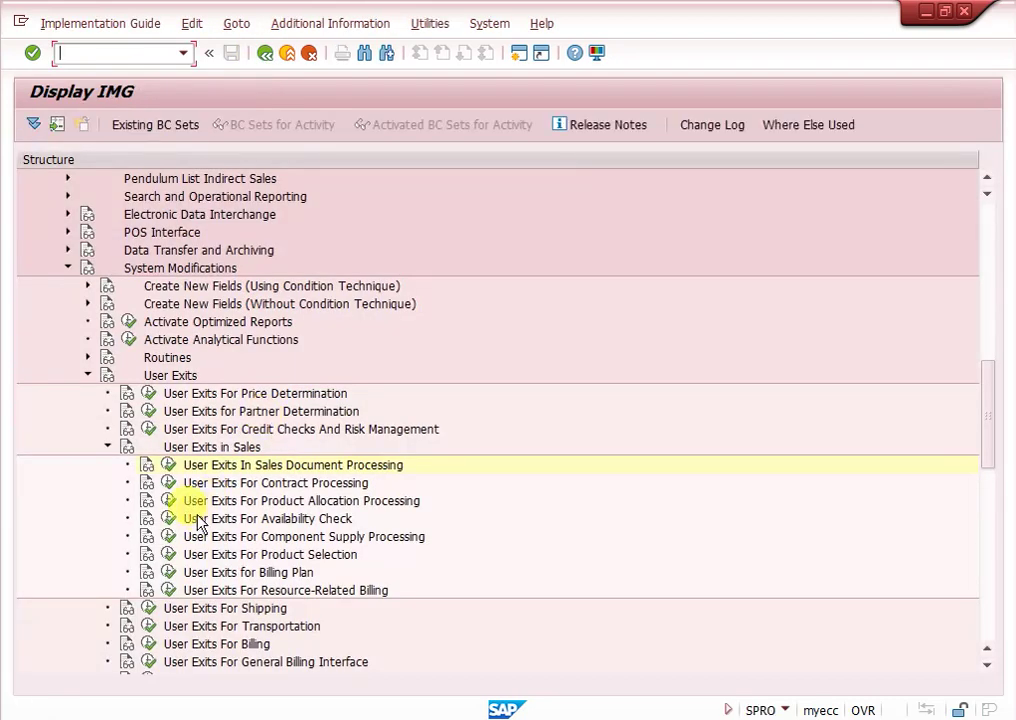
Execute the User Exits In Sales Document Processing activity and clear the program name in the ABAP Editor.
click(168, 464)
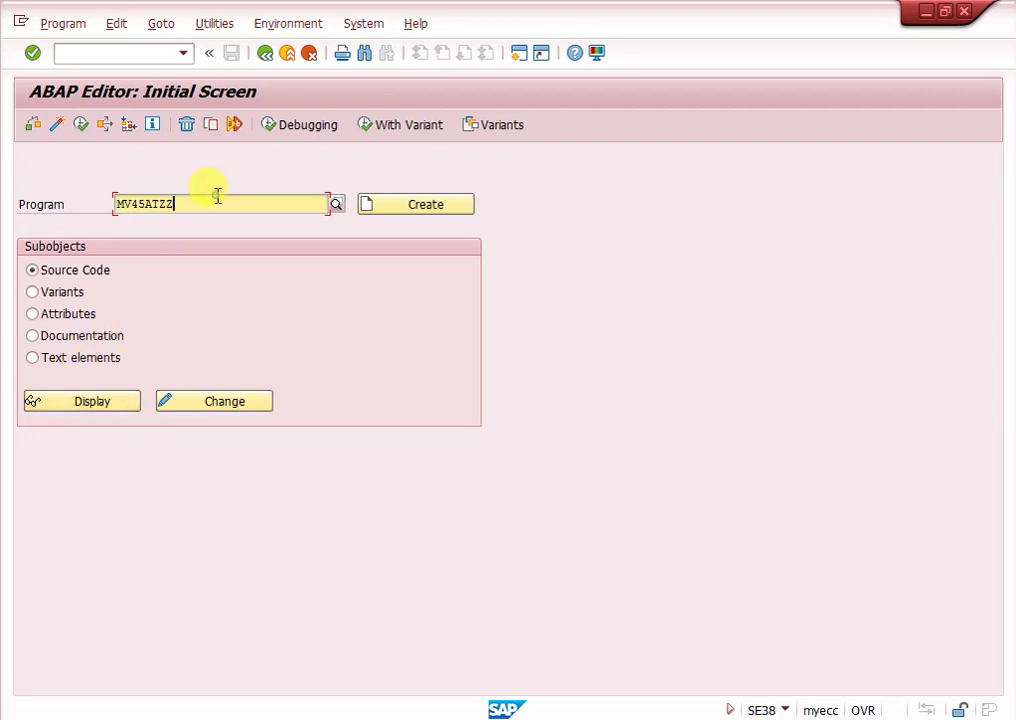
key(BackSpace)
key(BackSpace)
key(BackSpace)
key(BackSpace)
key(BackSpace)
key(BackSpace)
key(BackSpace)
key(BackSpace)
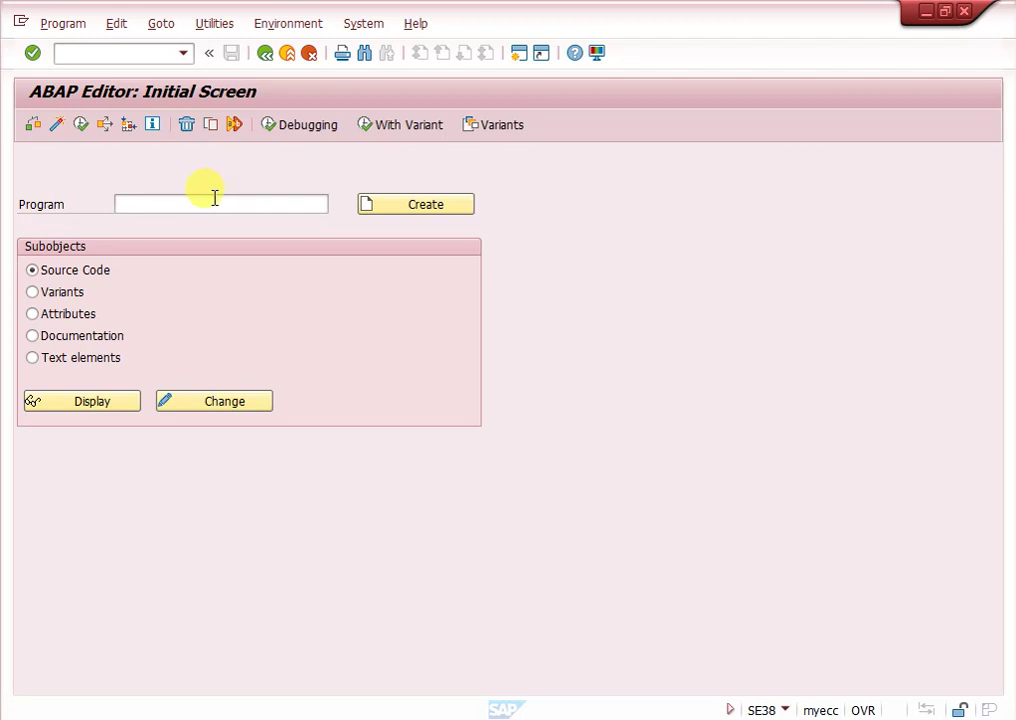
click(210, 204)
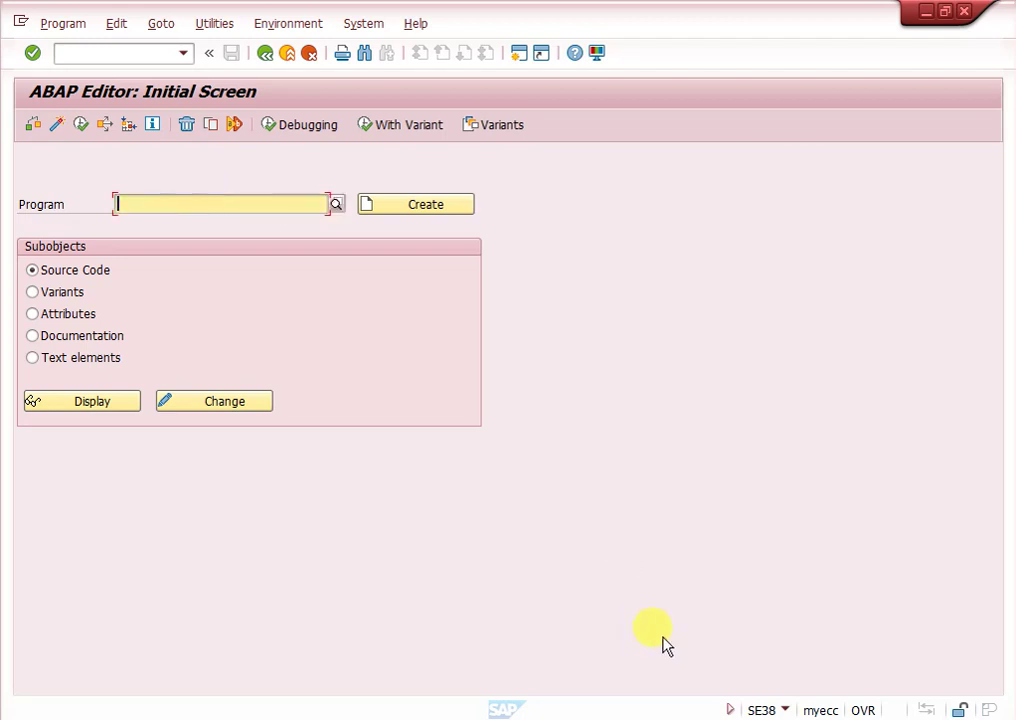
click(784, 709)
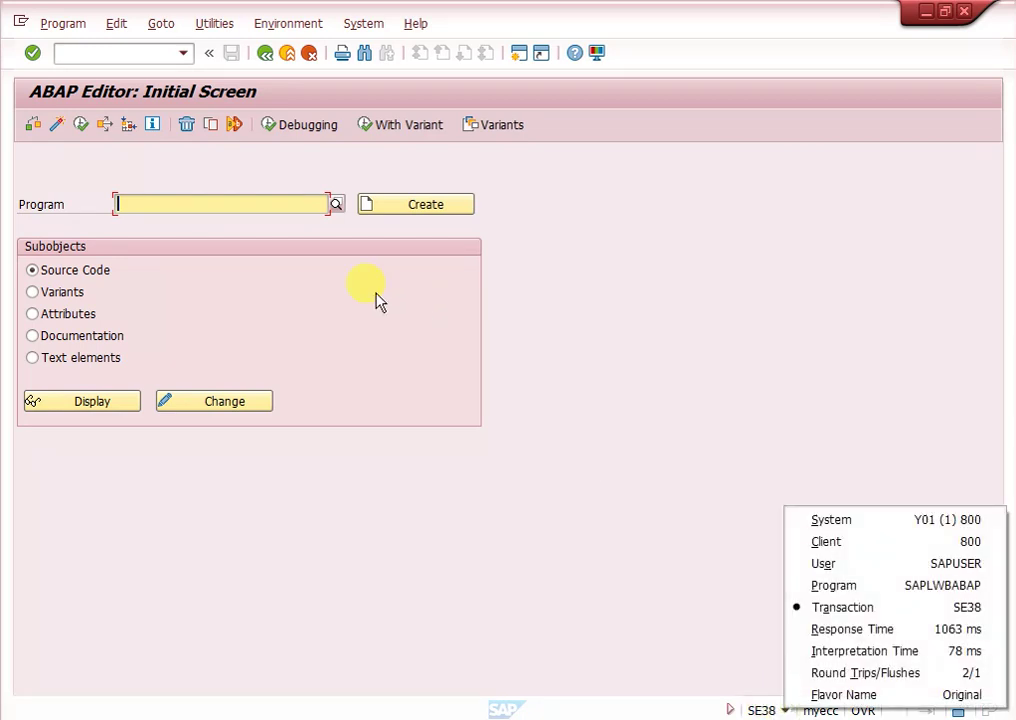
click(216, 204)
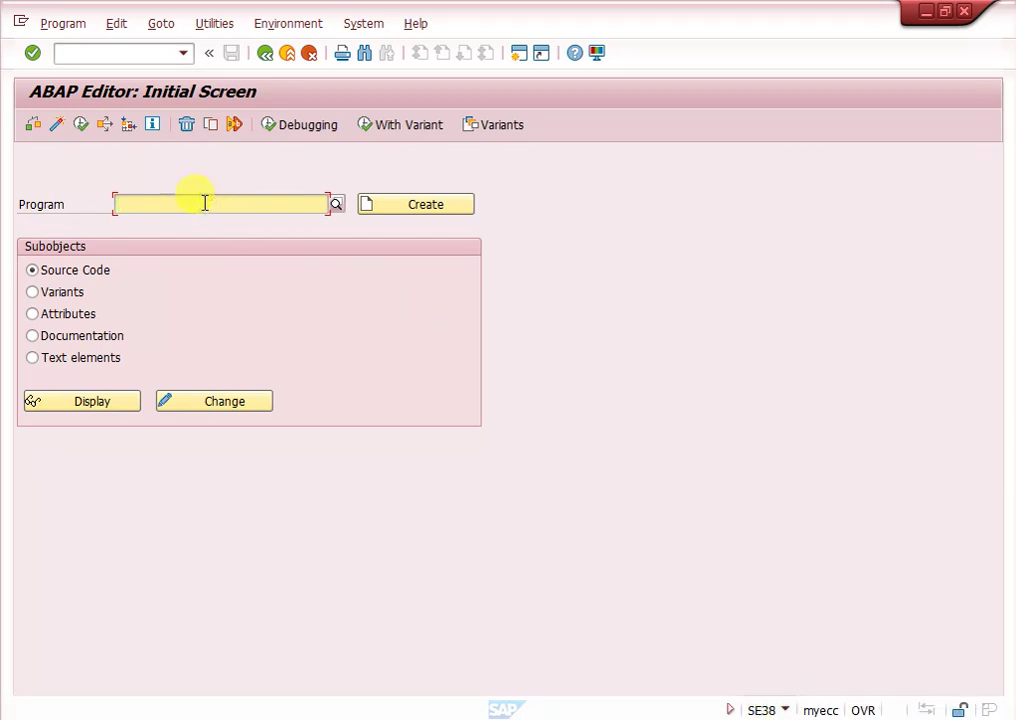
Enter SAPMV45A as the program and display its source code to examine the user exit includes.
text(mv)
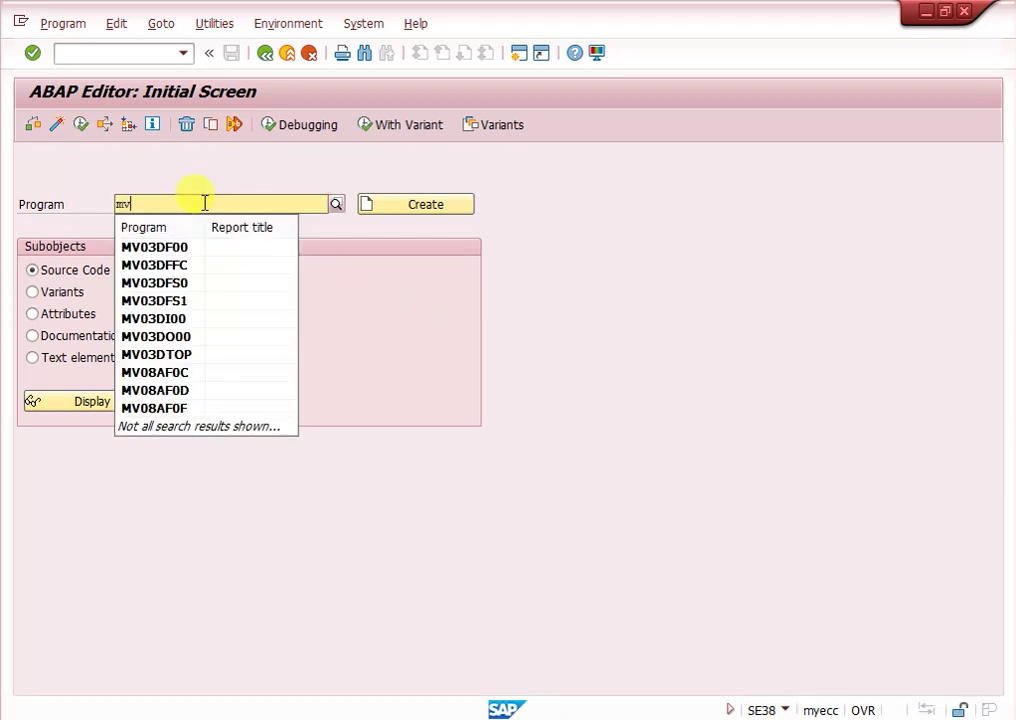
text(45)
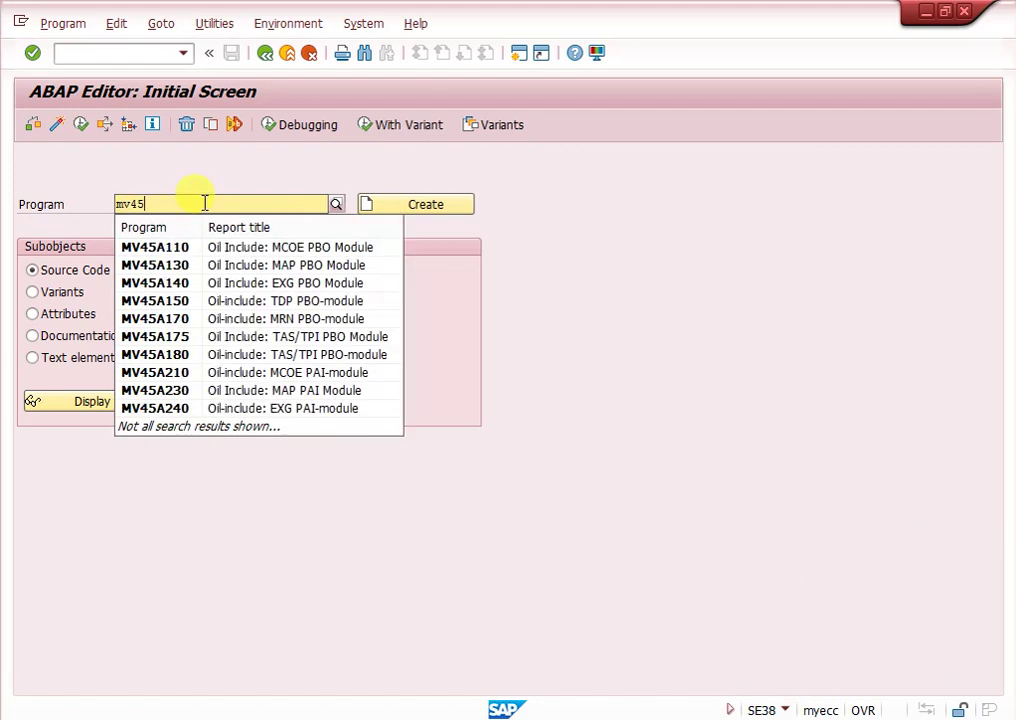
text(a)
click(112, 204)
text(sapmv5)
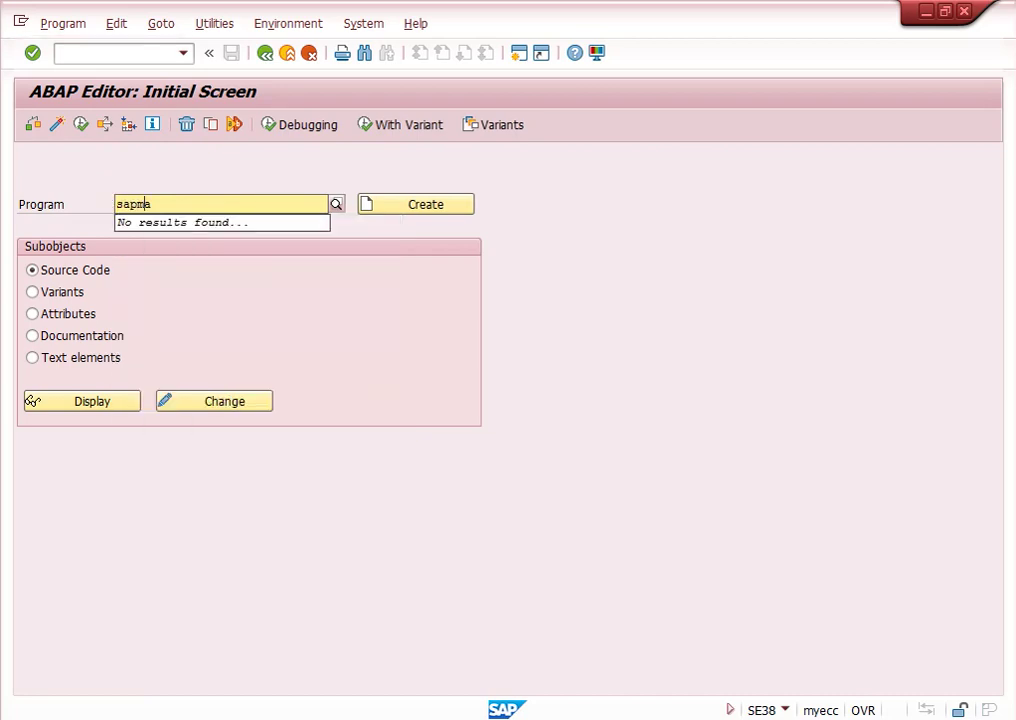
key(BackSpace)
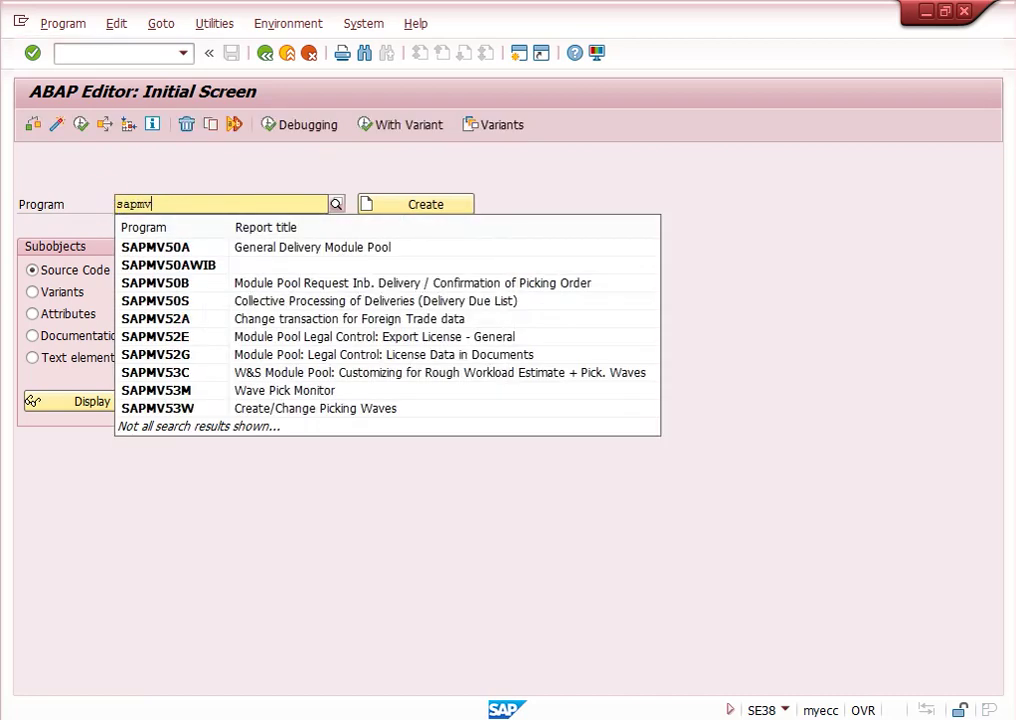
text(45a)
key(Return)
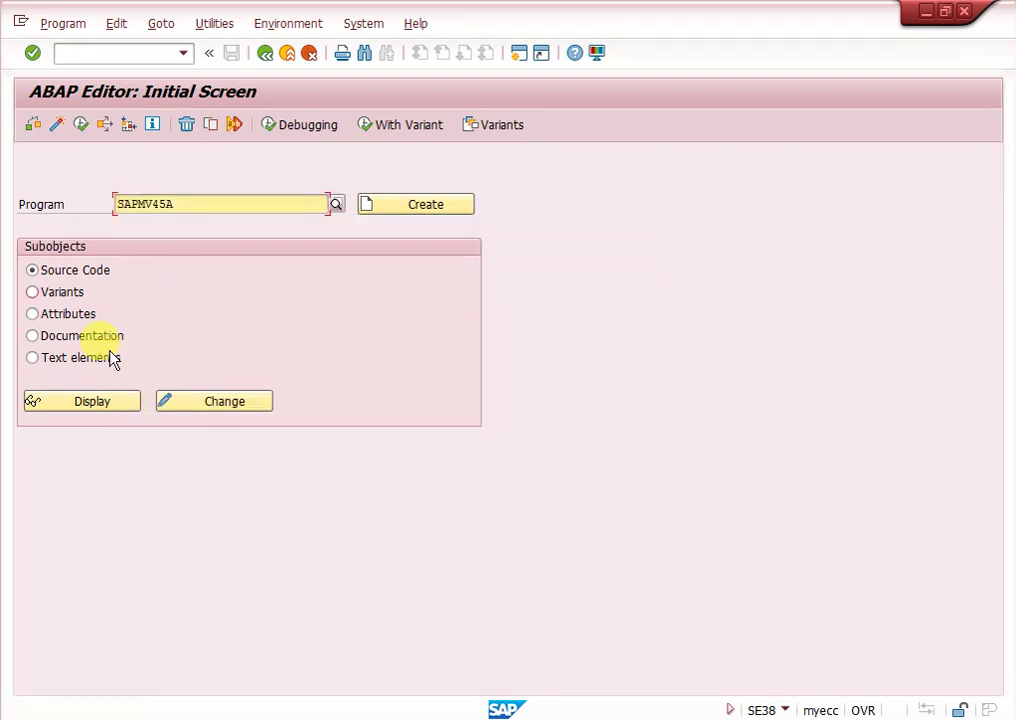
click(91, 403)
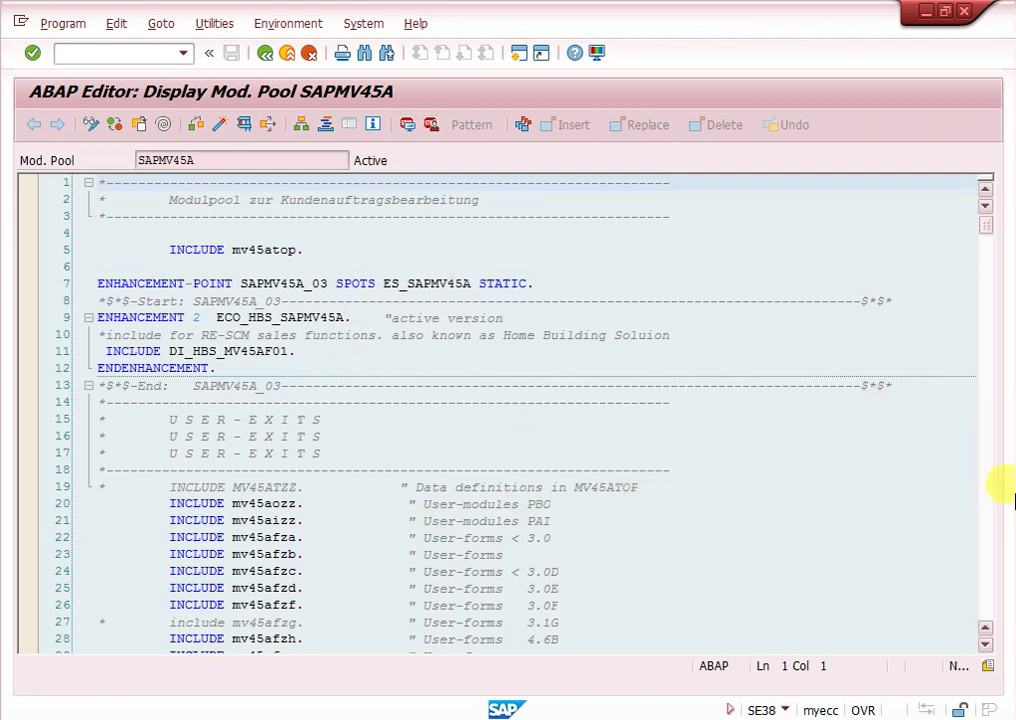
click(986, 522)
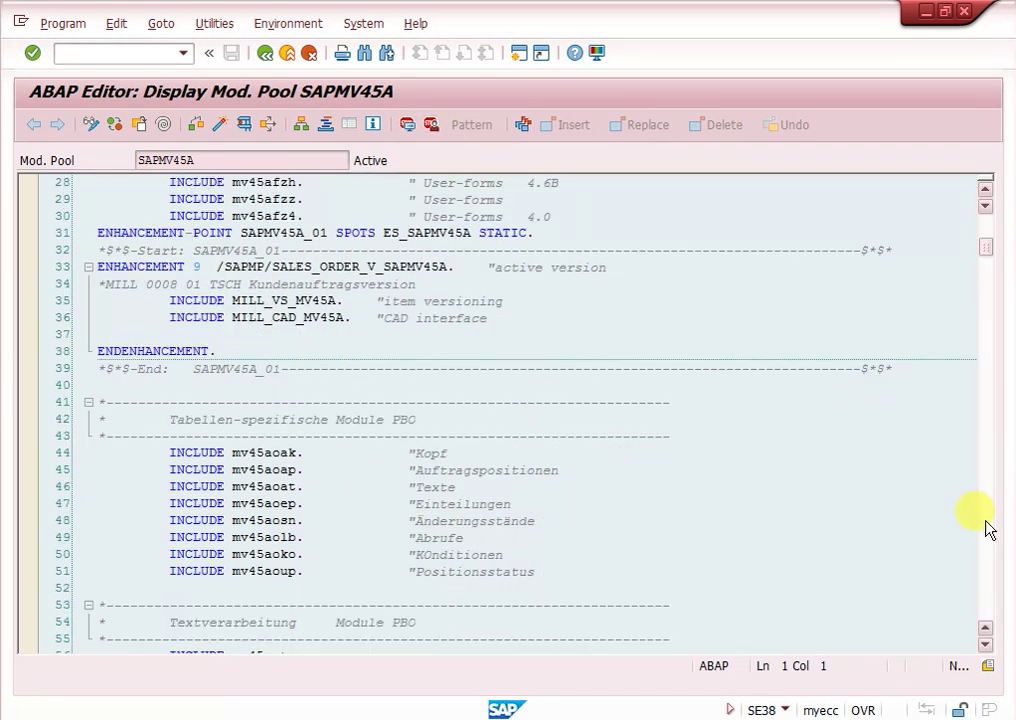